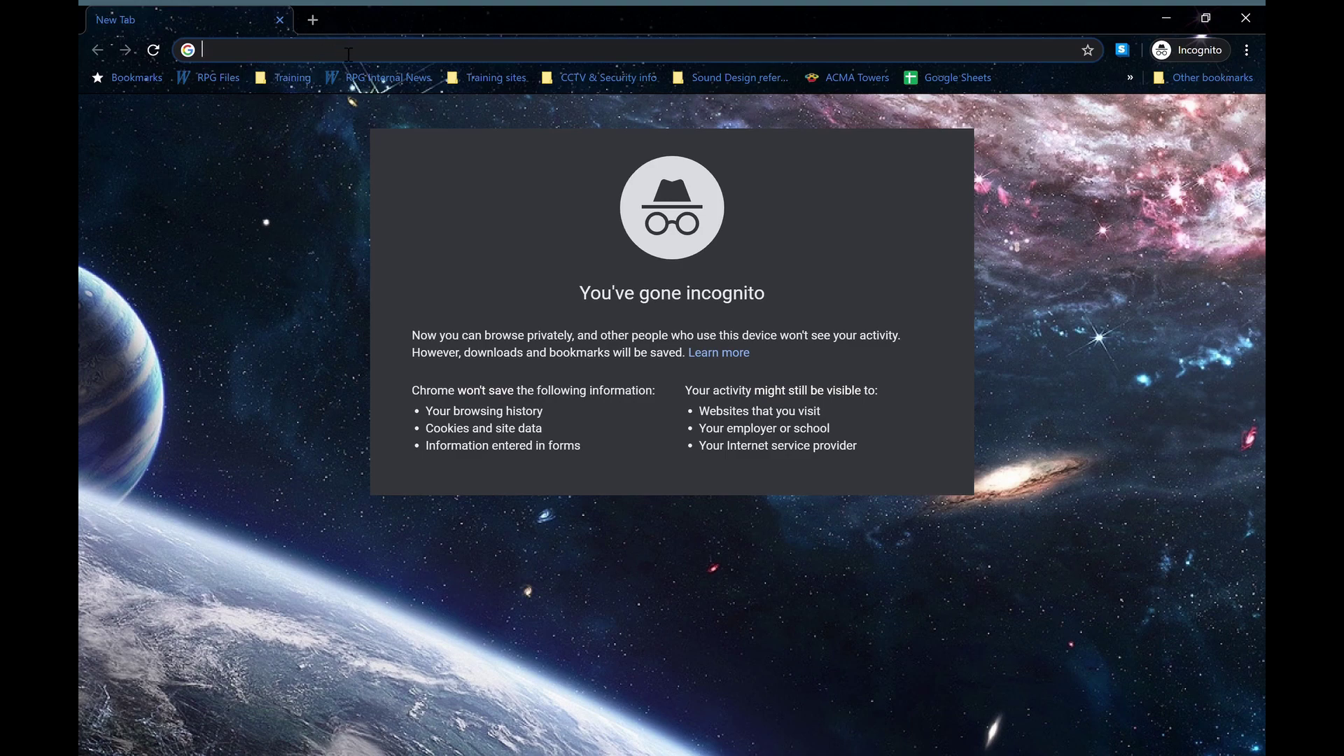
# Load the recorder's web address 192.168.1.201 in Chrome
pyautogui.write('19')
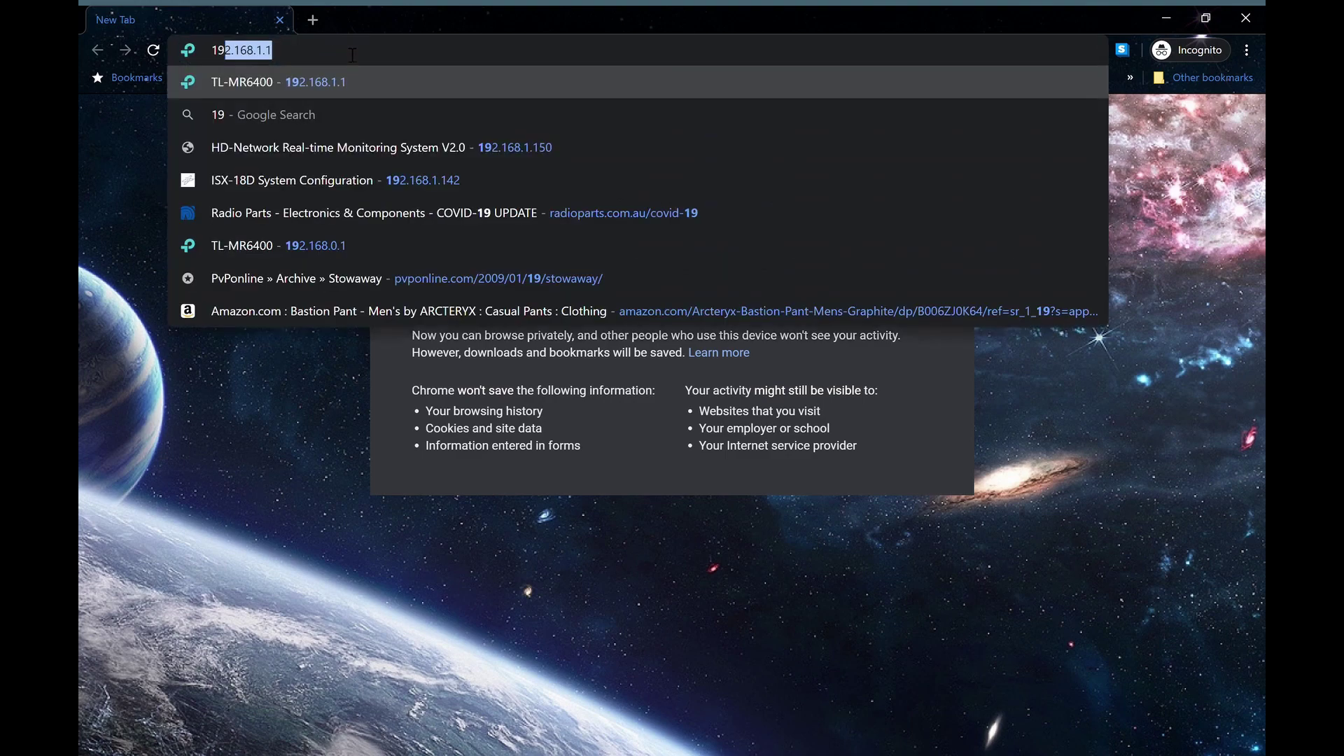
pyautogui.write('2.168.1.201')
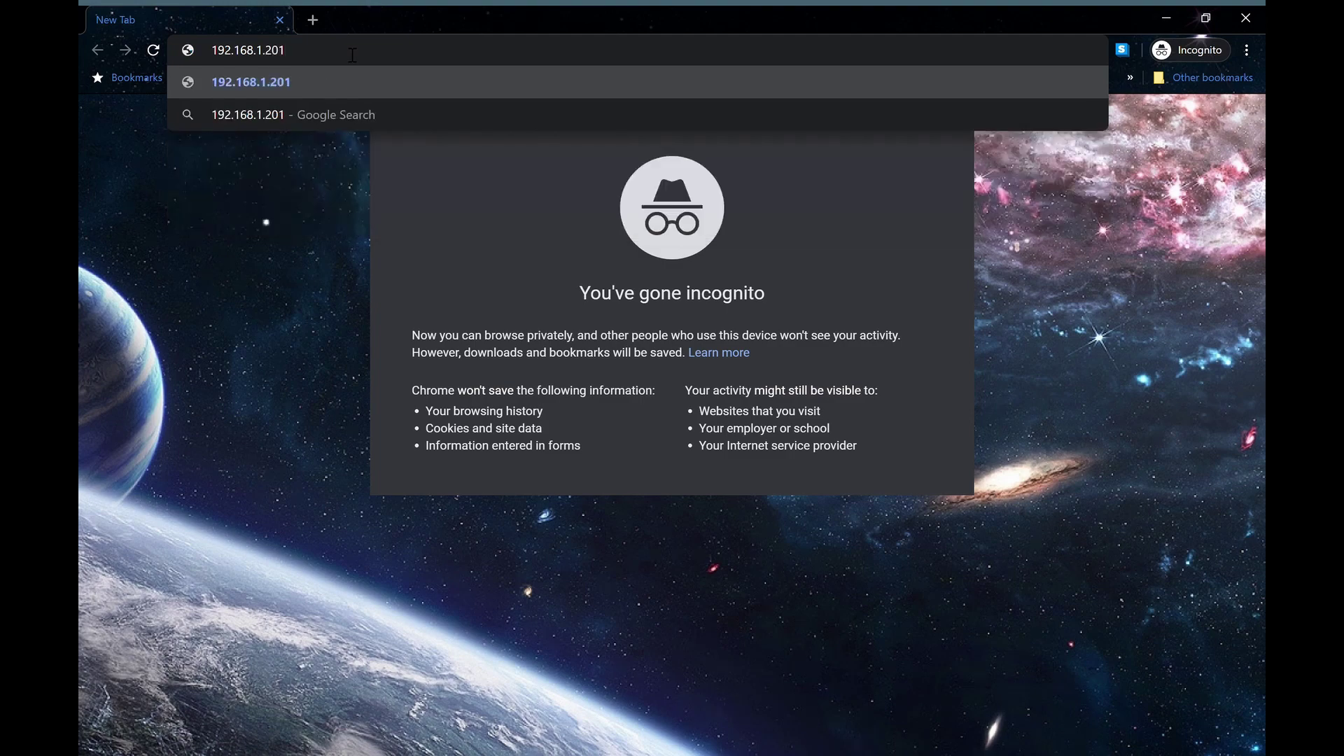
pyautogui.press('Return')
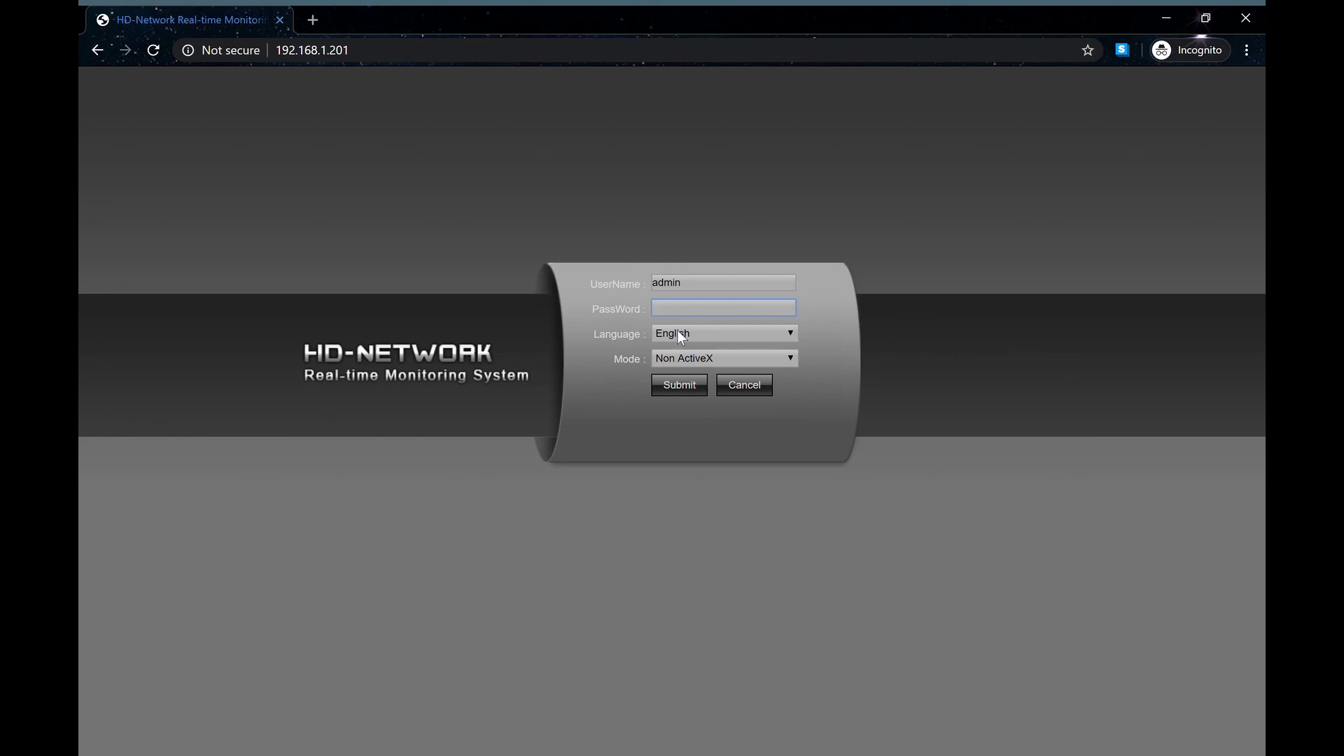
# Enter the admin password and submit the login
pyautogui.write('•')
pyautogui.click(689, 384)
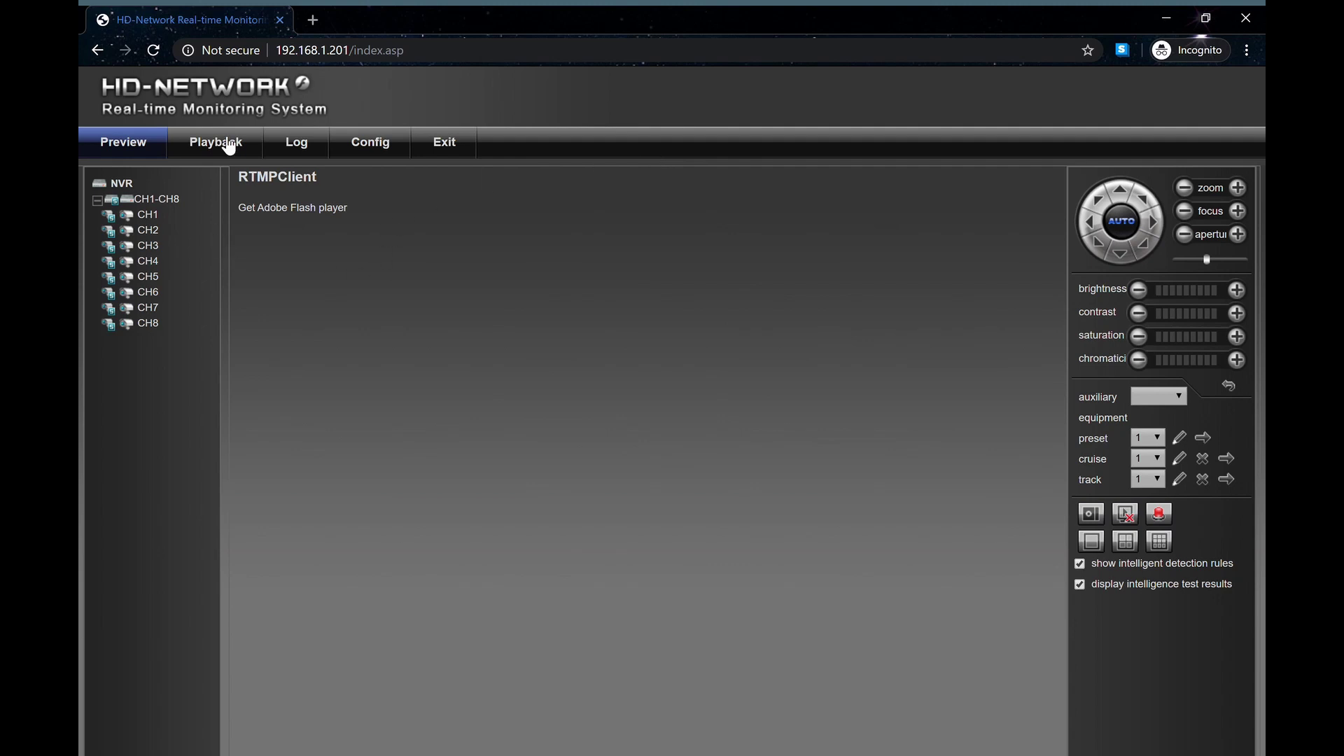
pyautogui.click(357, 143)
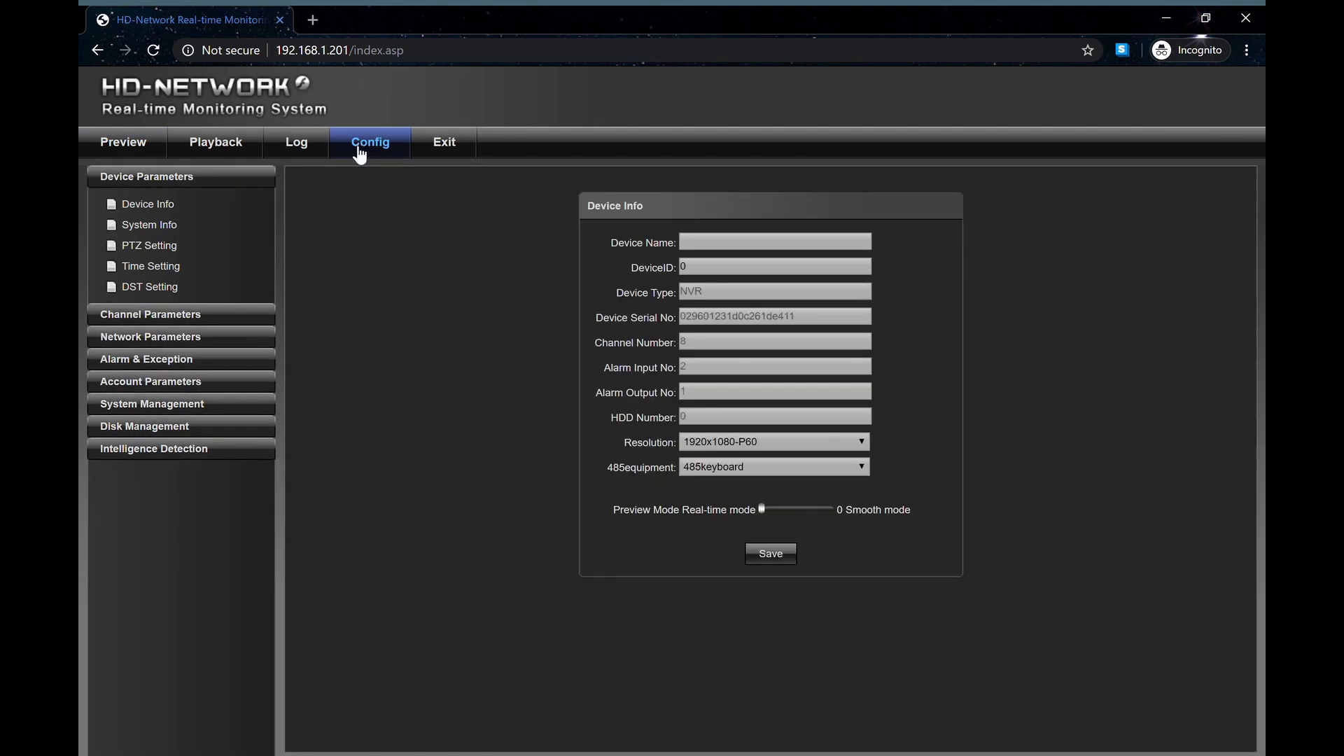
pyautogui.click(153, 316)
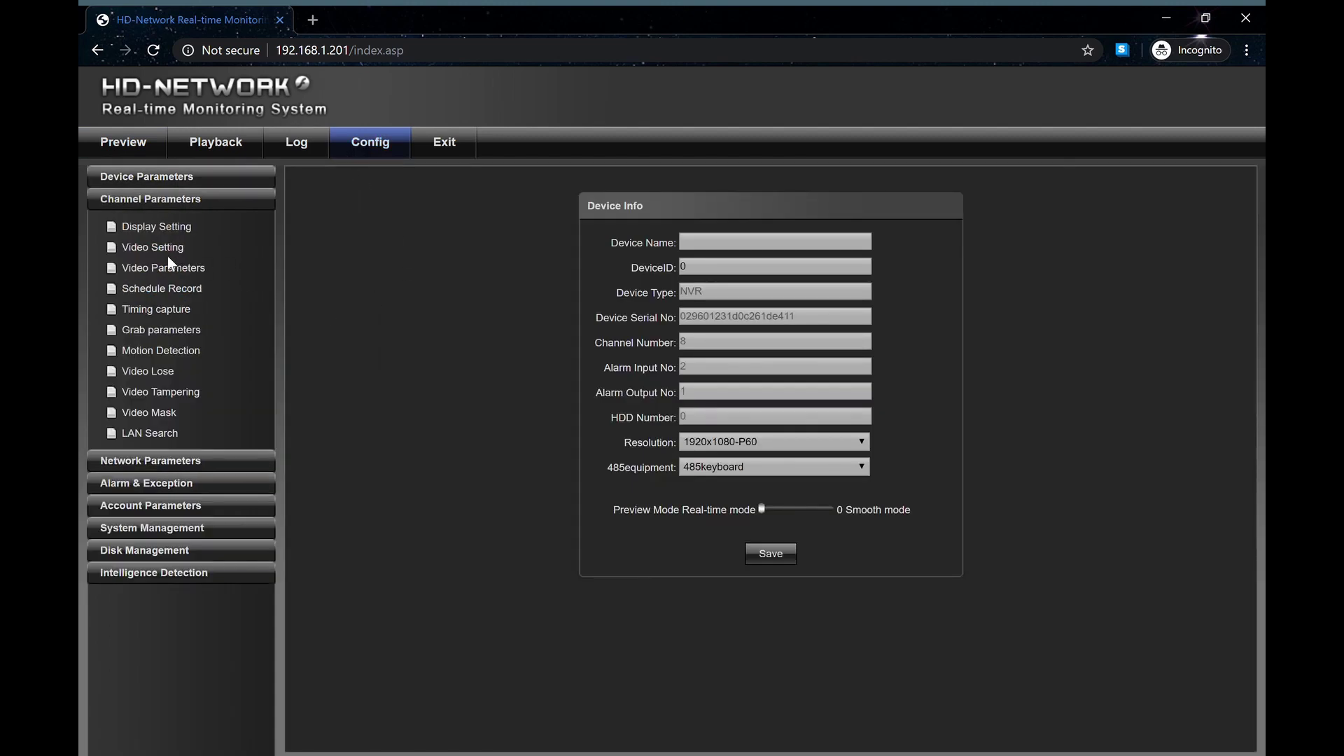
pyautogui.click(165, 248)
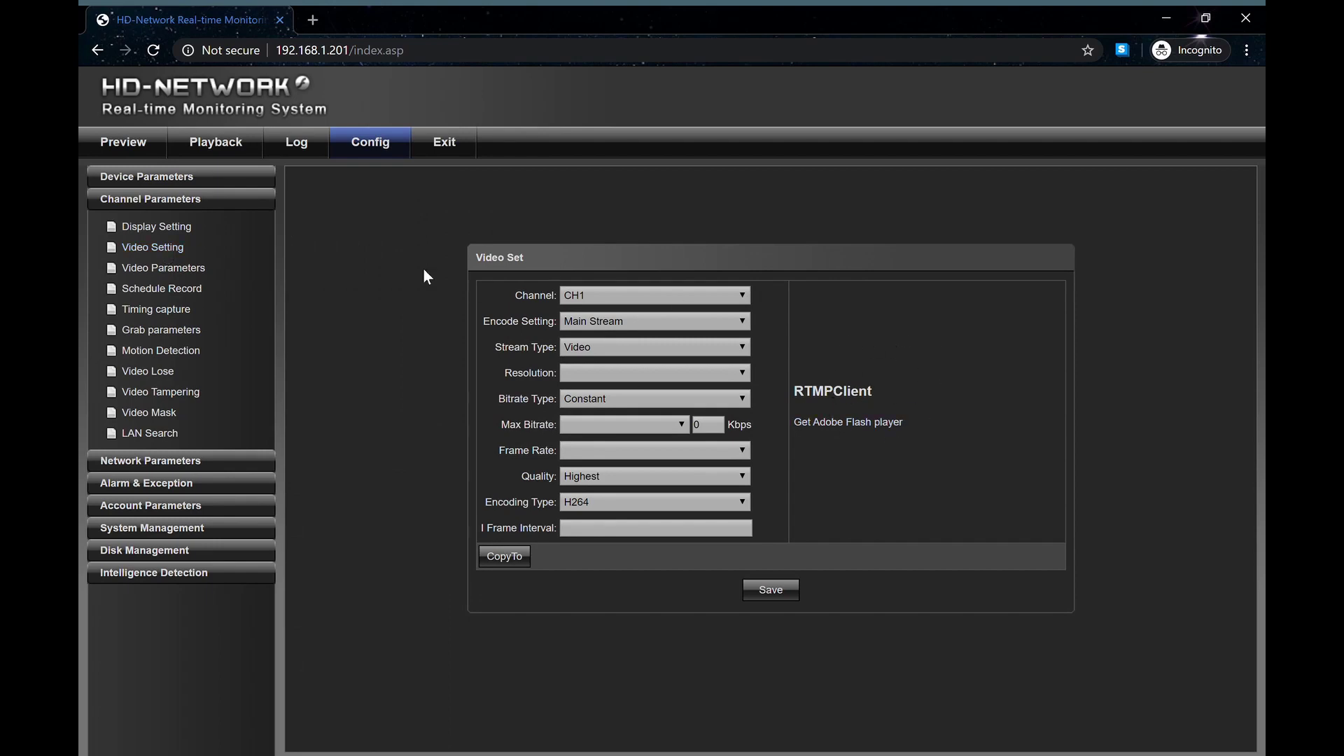
pyautogui.click(150, 142)
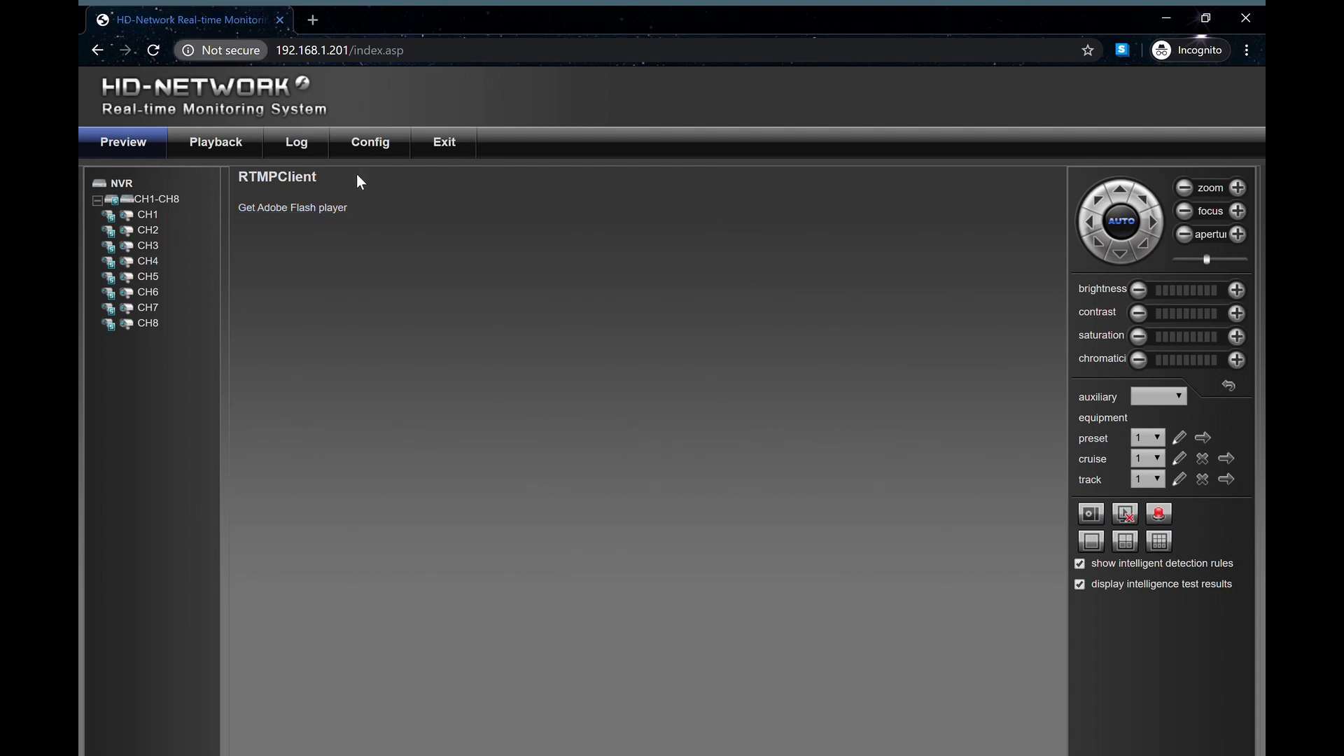
# Reload the page, then place CH1 in the first video cell and start its live stream
pyautogui.press('F5')
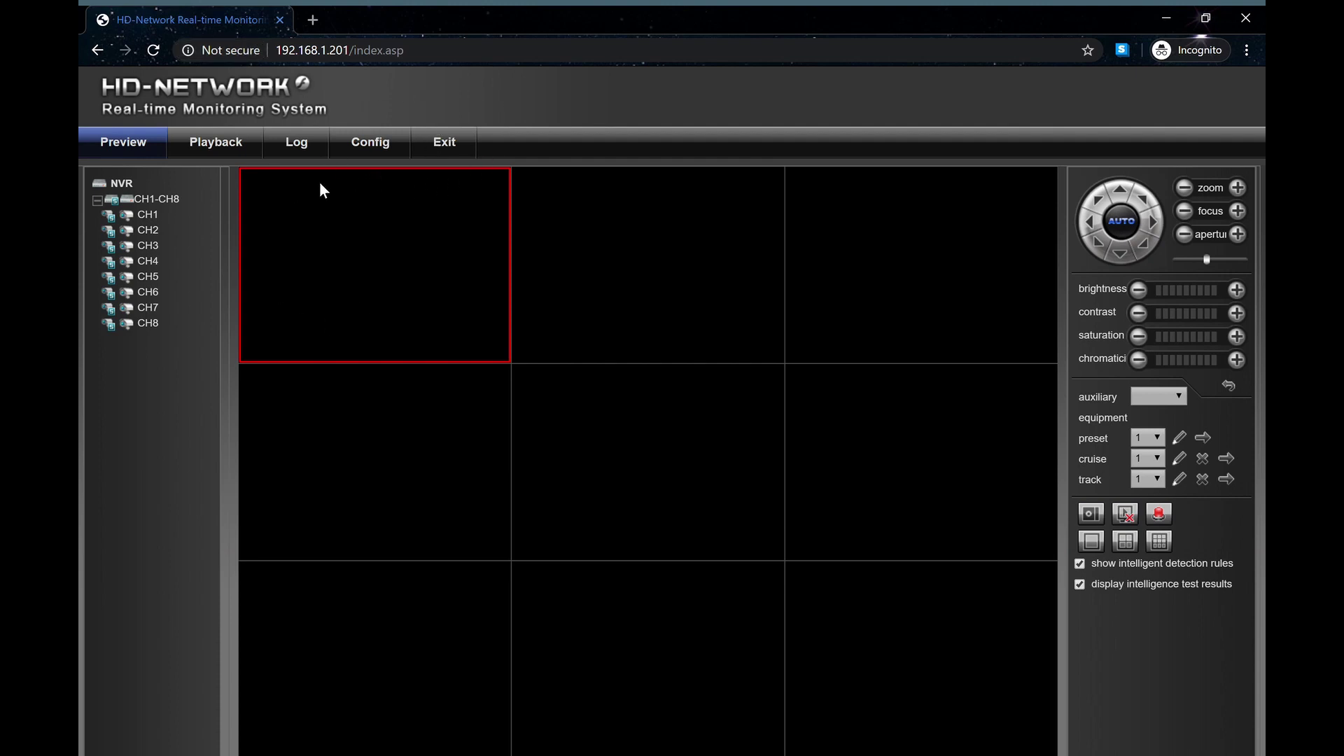
pyautogui.moveTo(128, 218); pyautogui.dragTo(313, 288)
pyautogui.doubleClick(130, 211)
# Reach the Playback page via Config, reloading the interface along the way
pyautogui.click(372, 147)
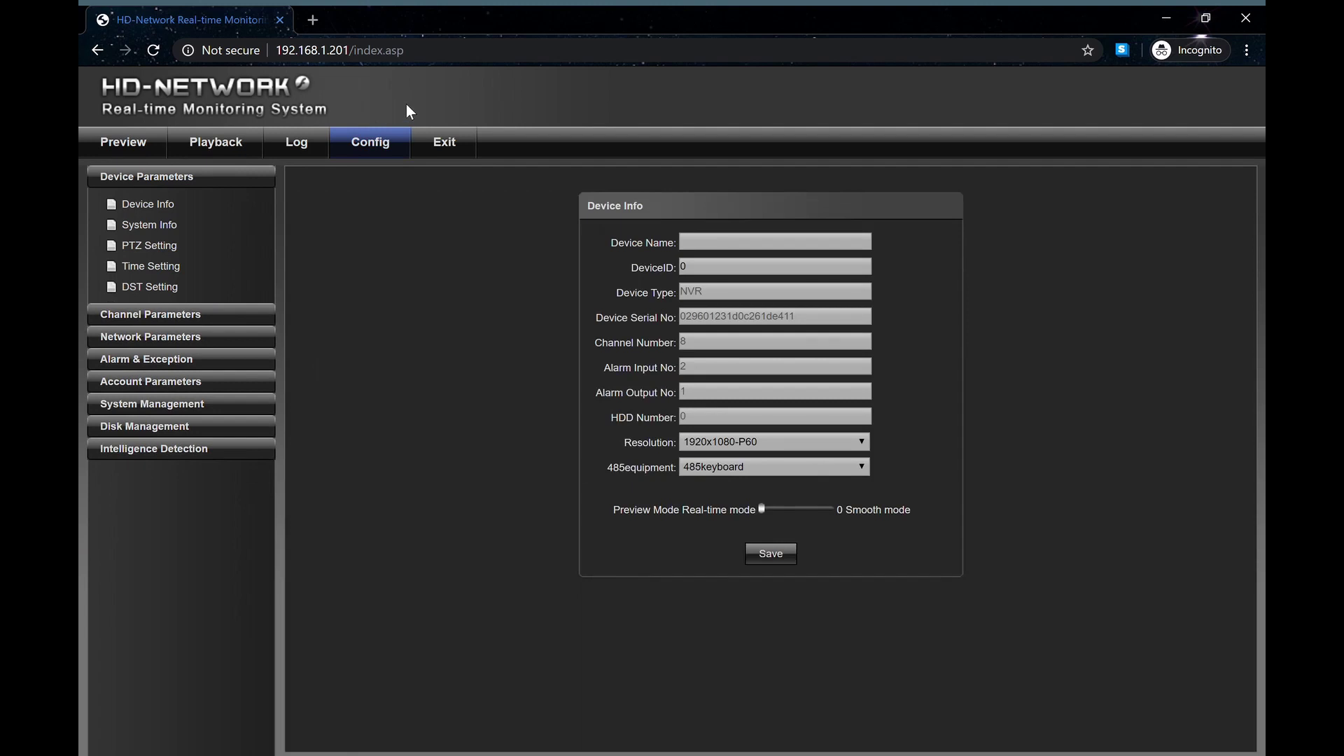
pyautogui.click(235, 147)
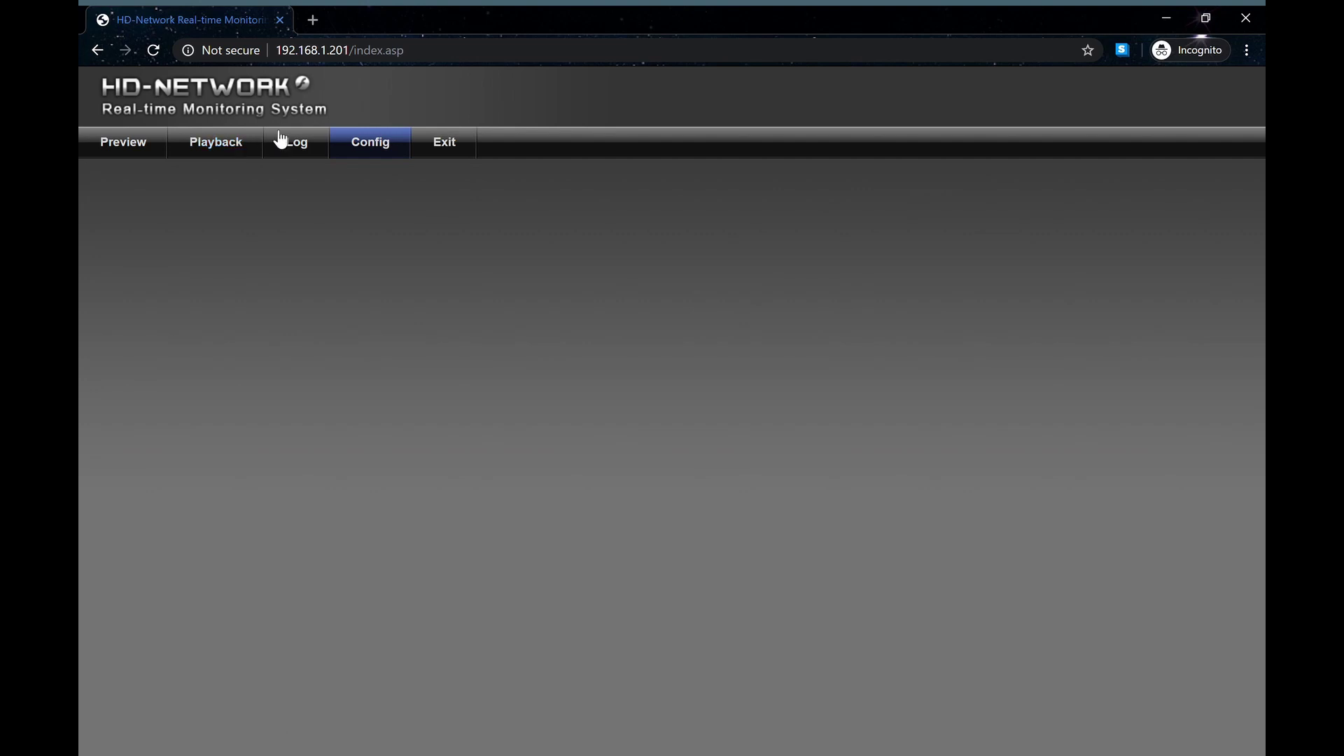
pyautogui.click(155, 53)
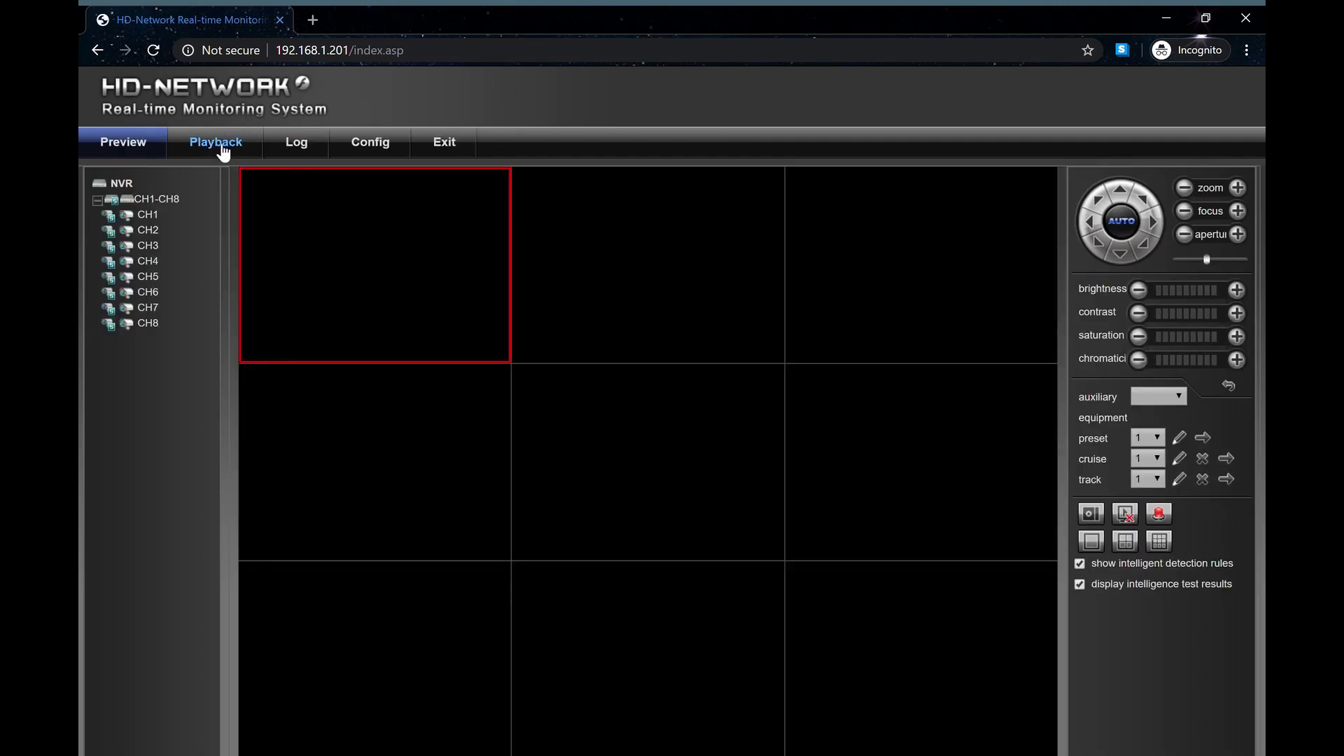
pyautogui.click(219, 144)
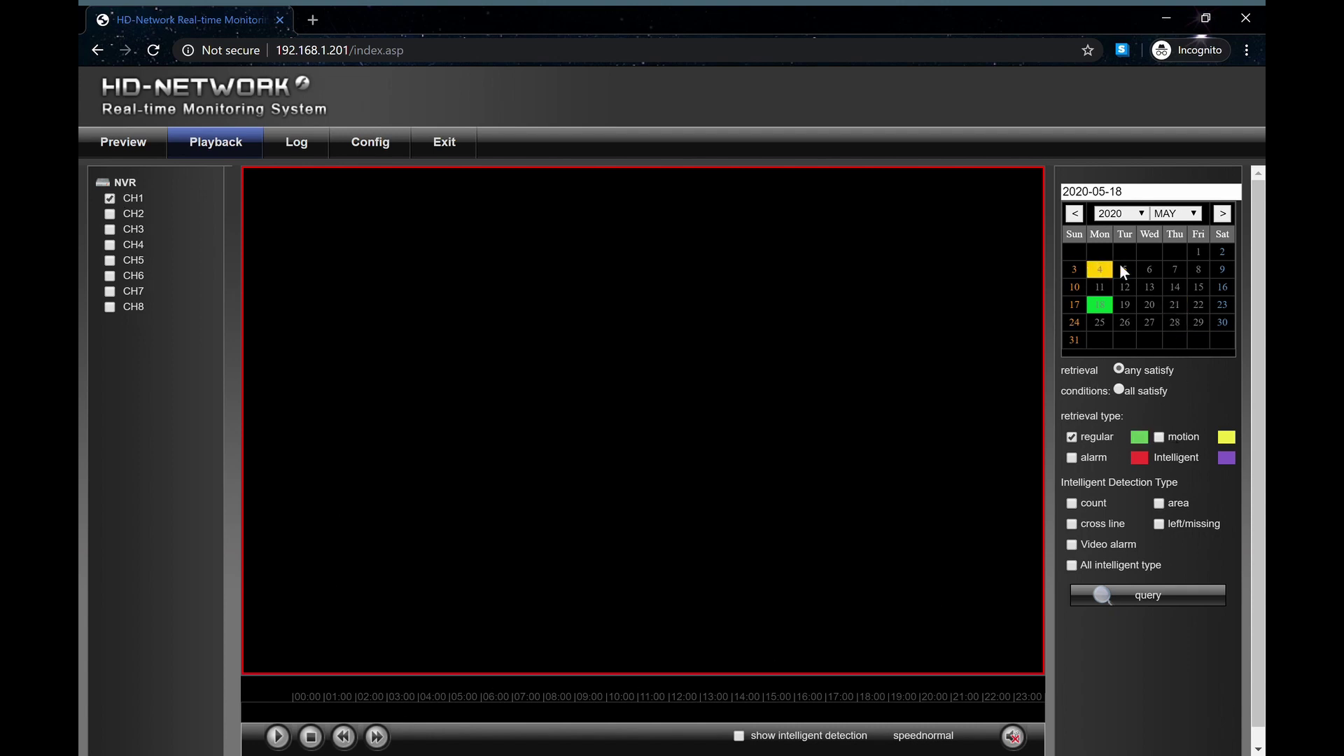
# Query CH1's regular recordings for 2020-05-18
pyautogui.click(1127, 591)
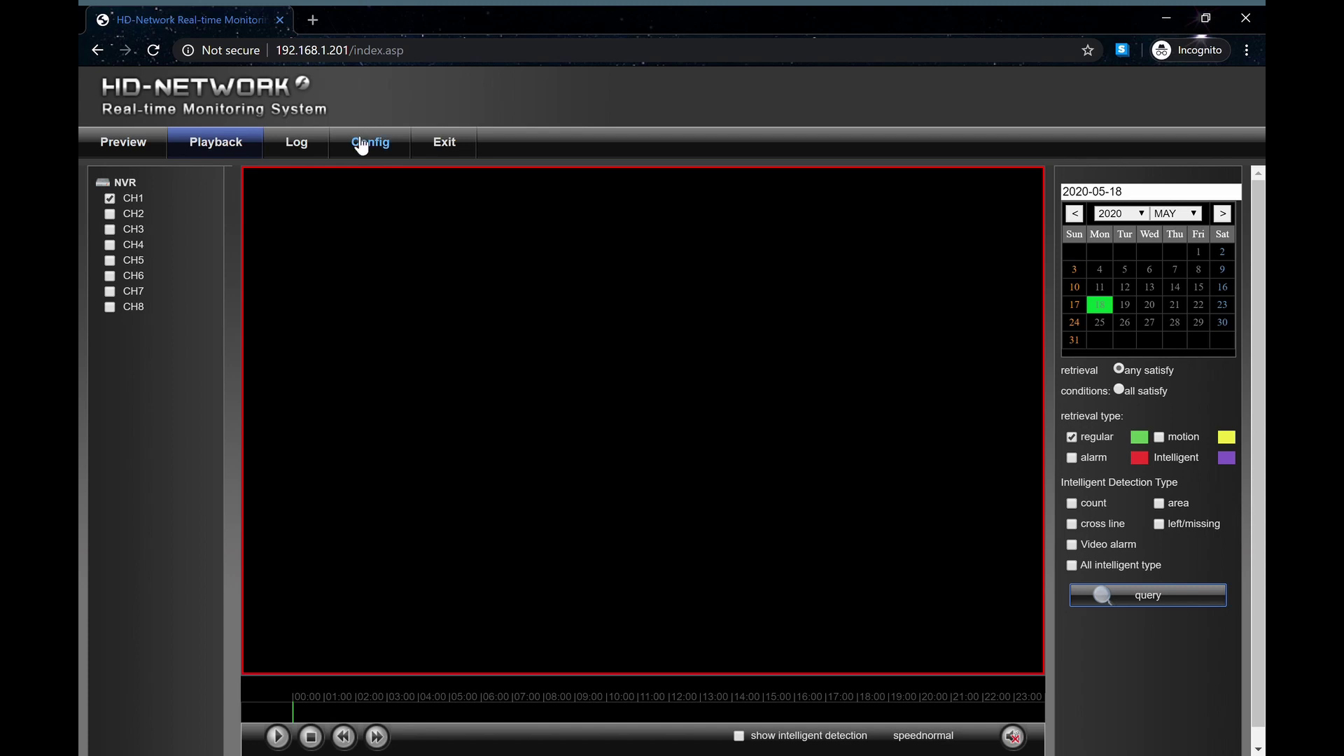
# Return to Preview, try the 1-, 4- and 9-split layouts, and finish on nine cells
pyautogui.click(136, 150)
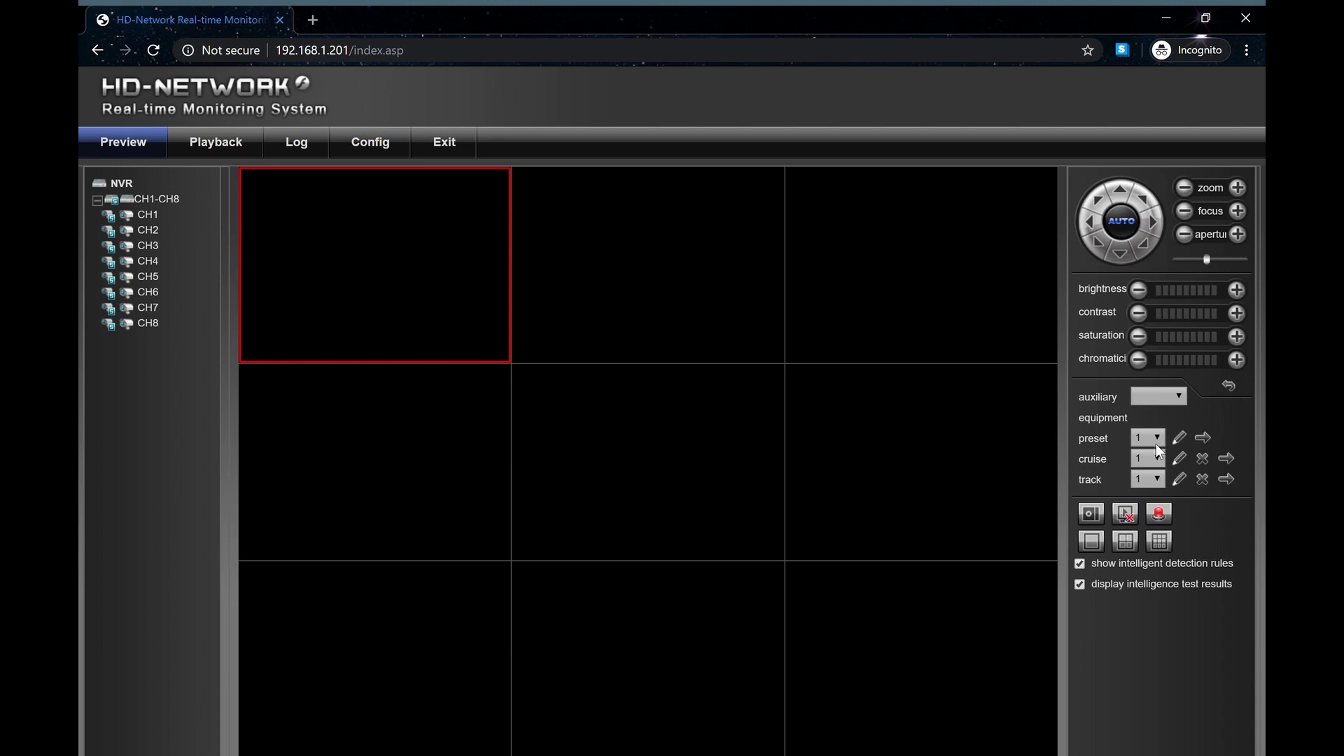
pyautogui.click(1101, 550)
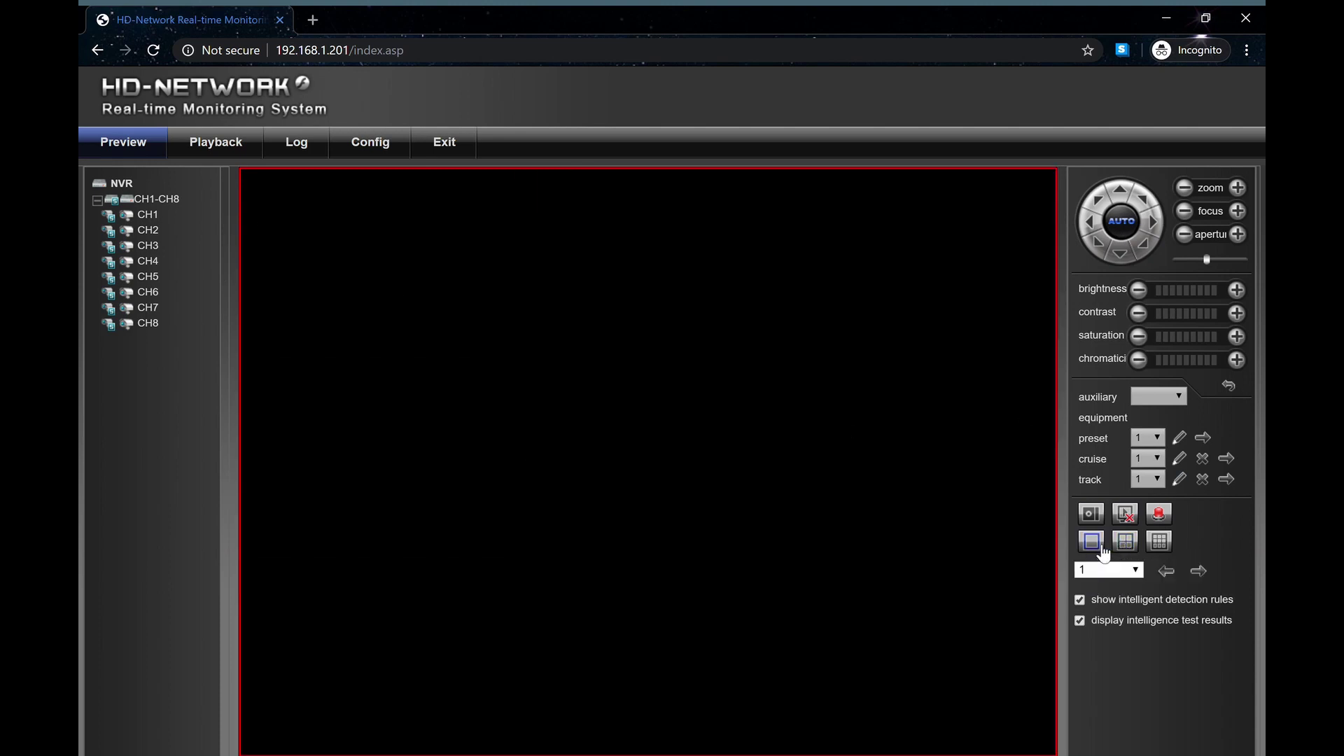
pyautogui.click(1131, 551)
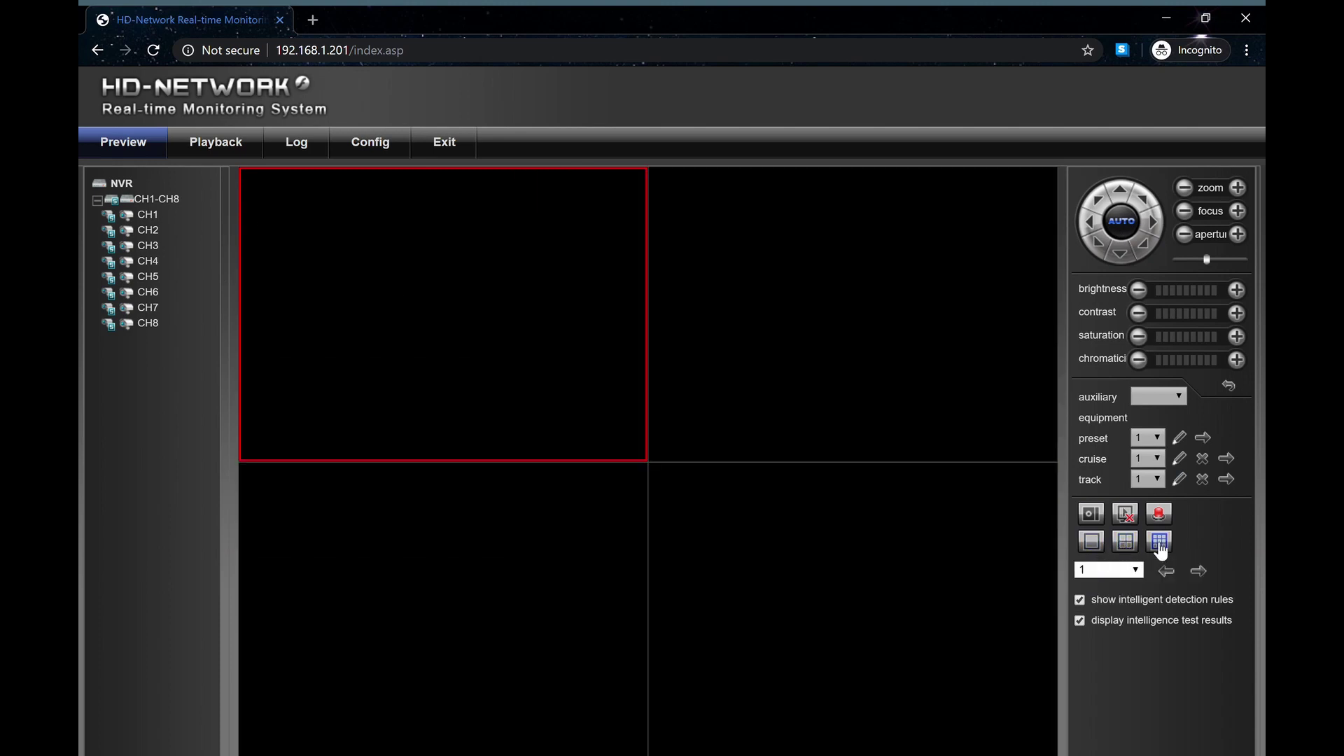
pyautogui.click(1161, 543)
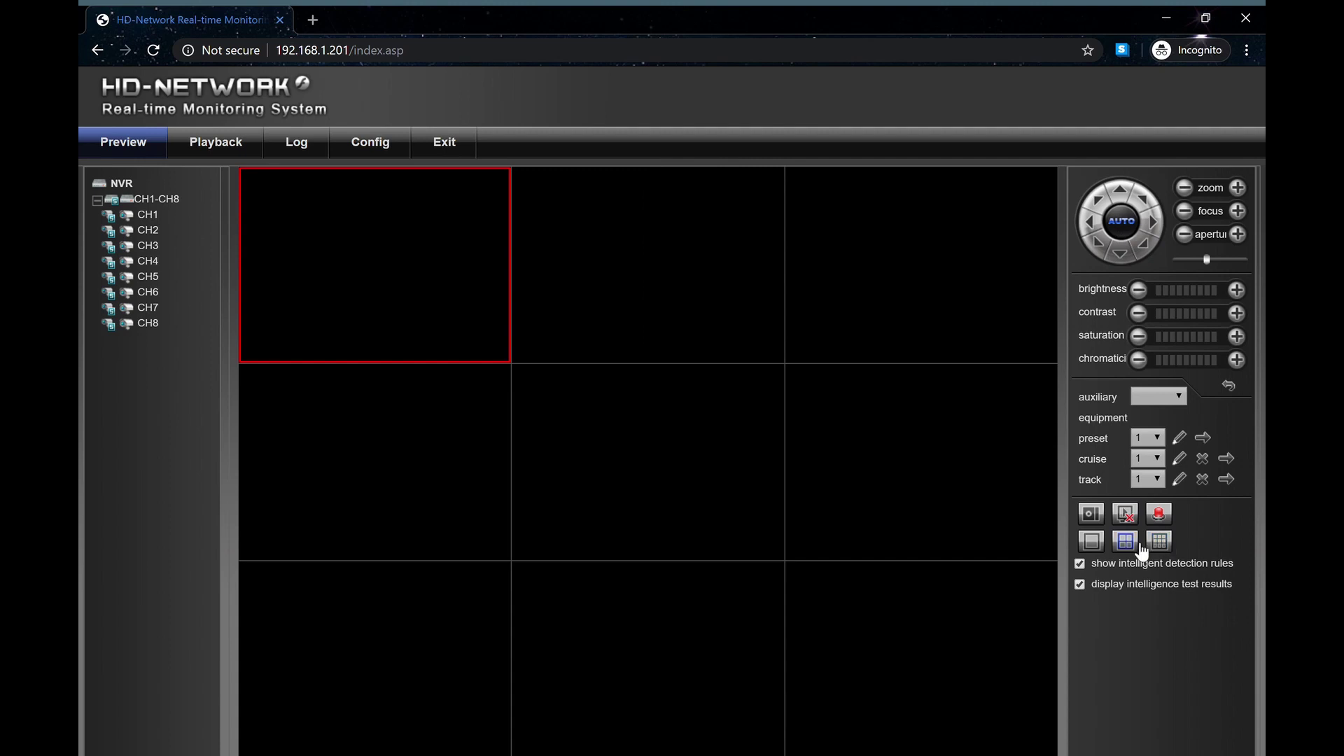
pyautogui.click(1137, 546)
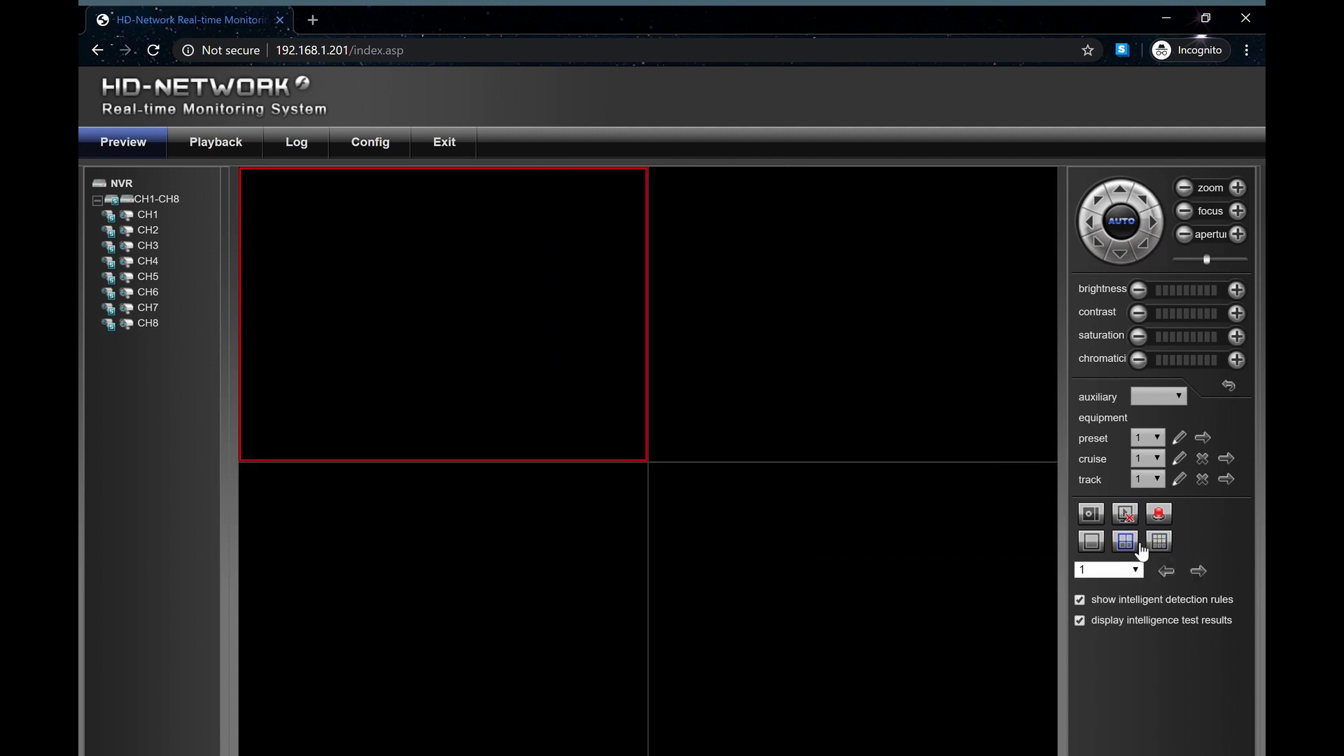
pyautogui.click(1132, 570)
pyautogui.click(1214, 533)
pyautogui.click(1169, 546)
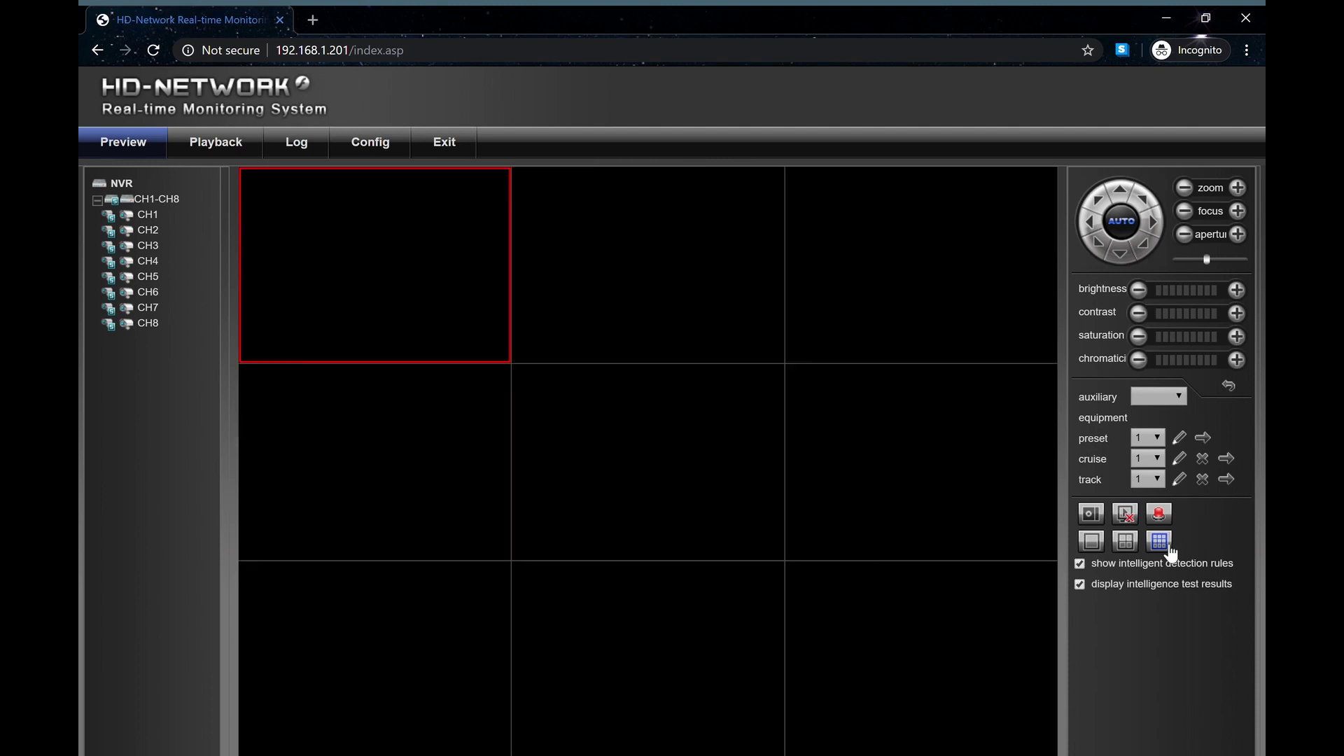
pyautogui.doubleClick(109, 214)
pyautogui.click(663, 273)
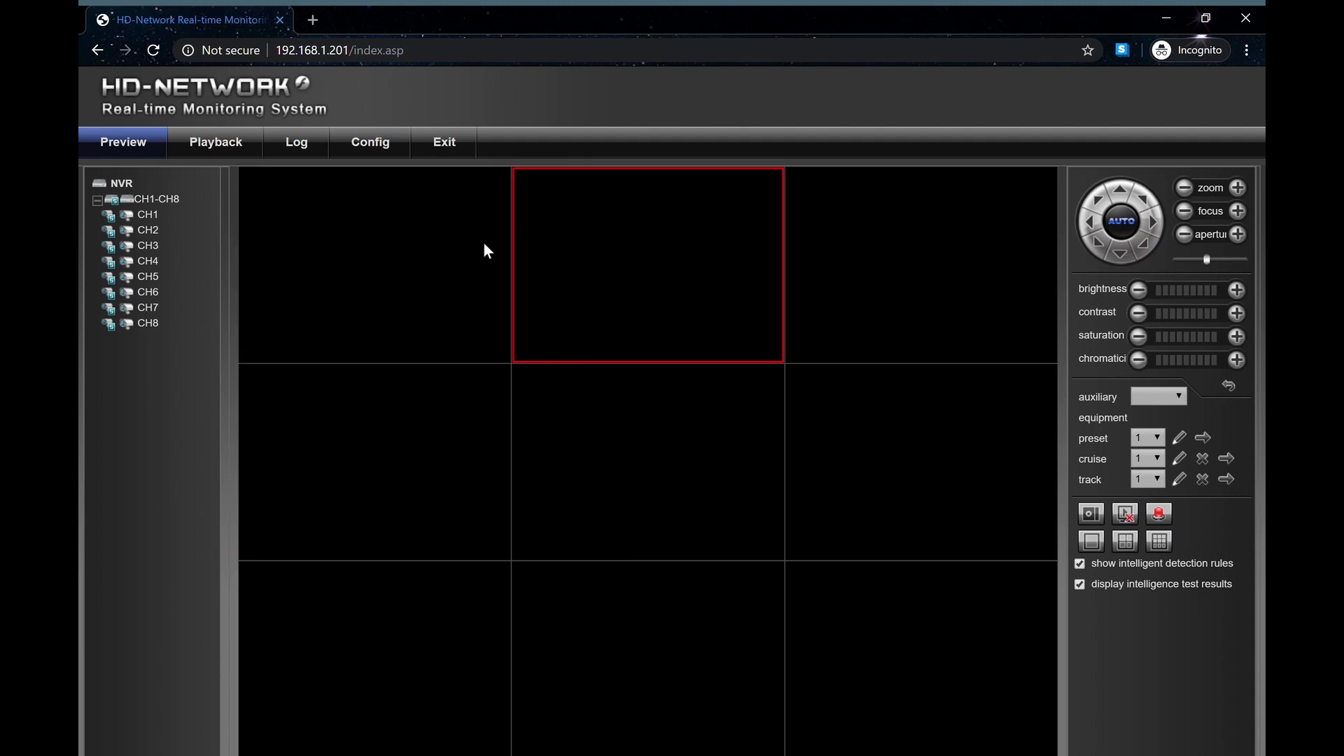
pyautogui.doubleClick(106, 228)
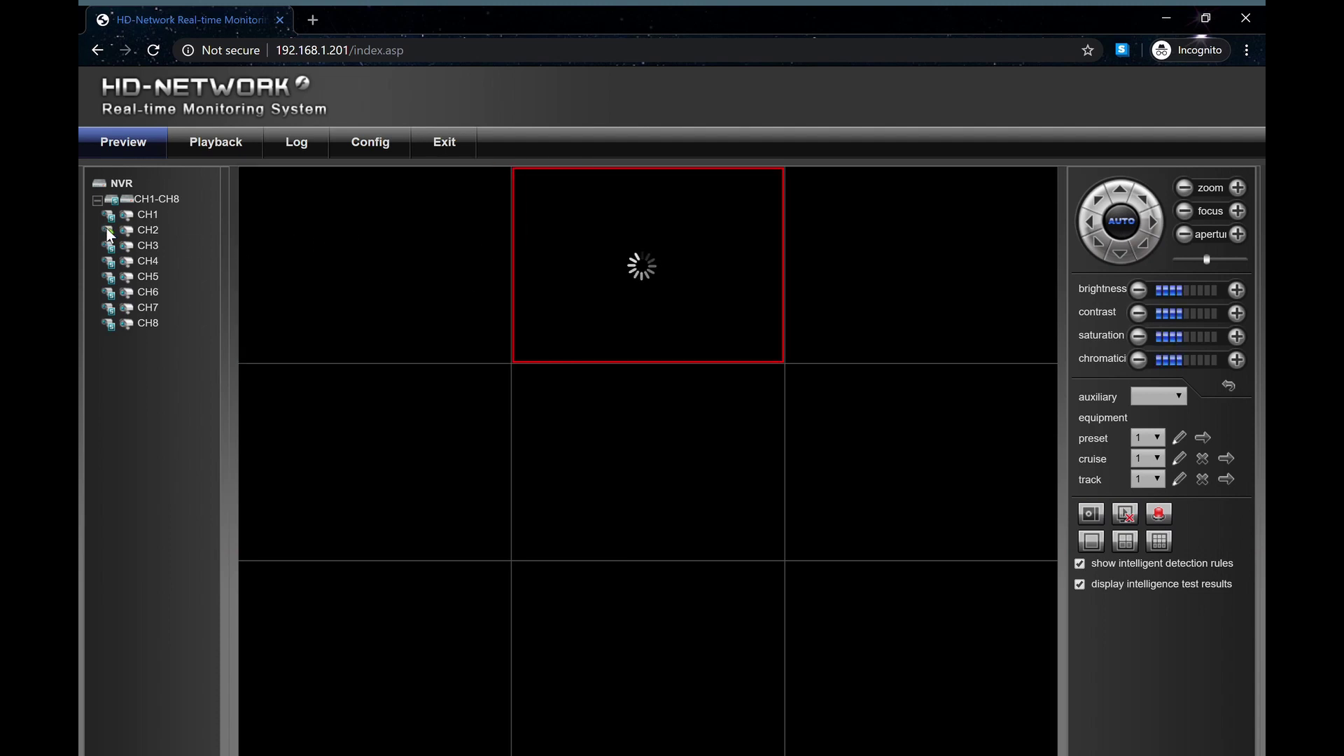
pyautogui.click(296, 395)
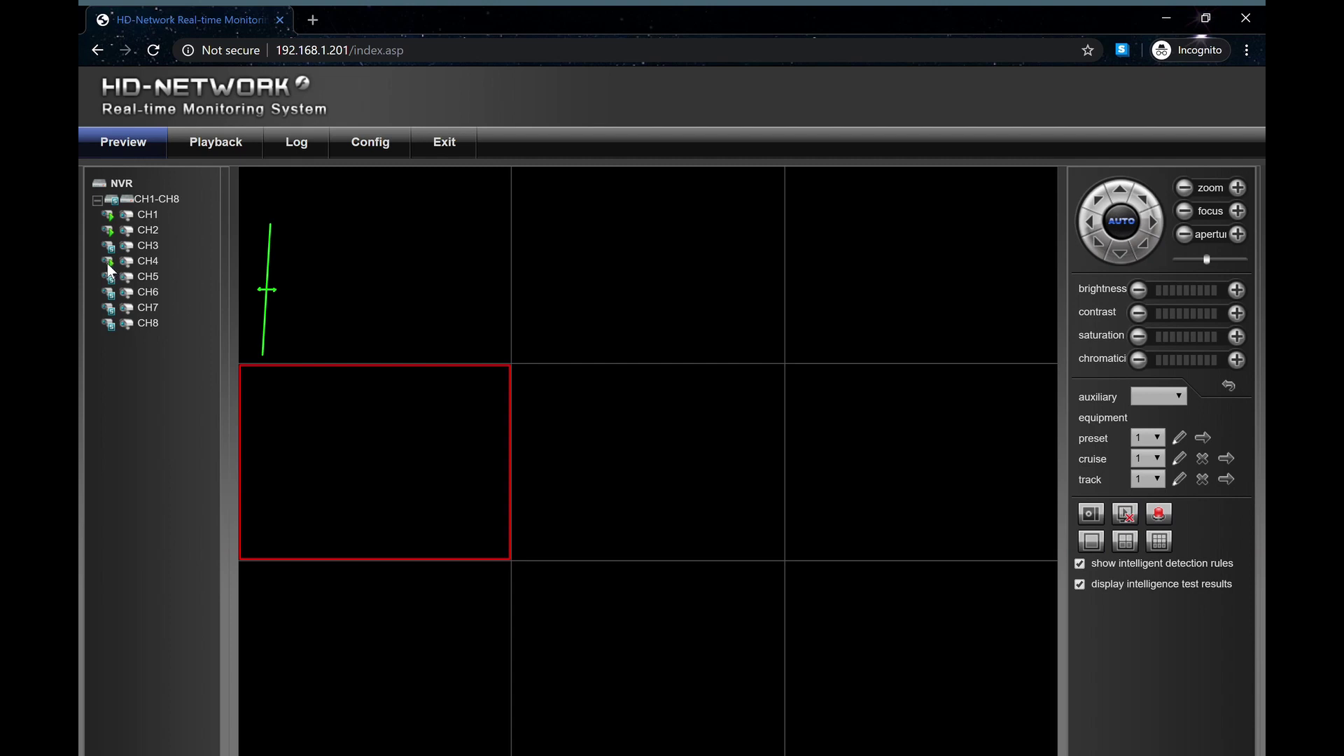
pyautogui.click(621, 286)
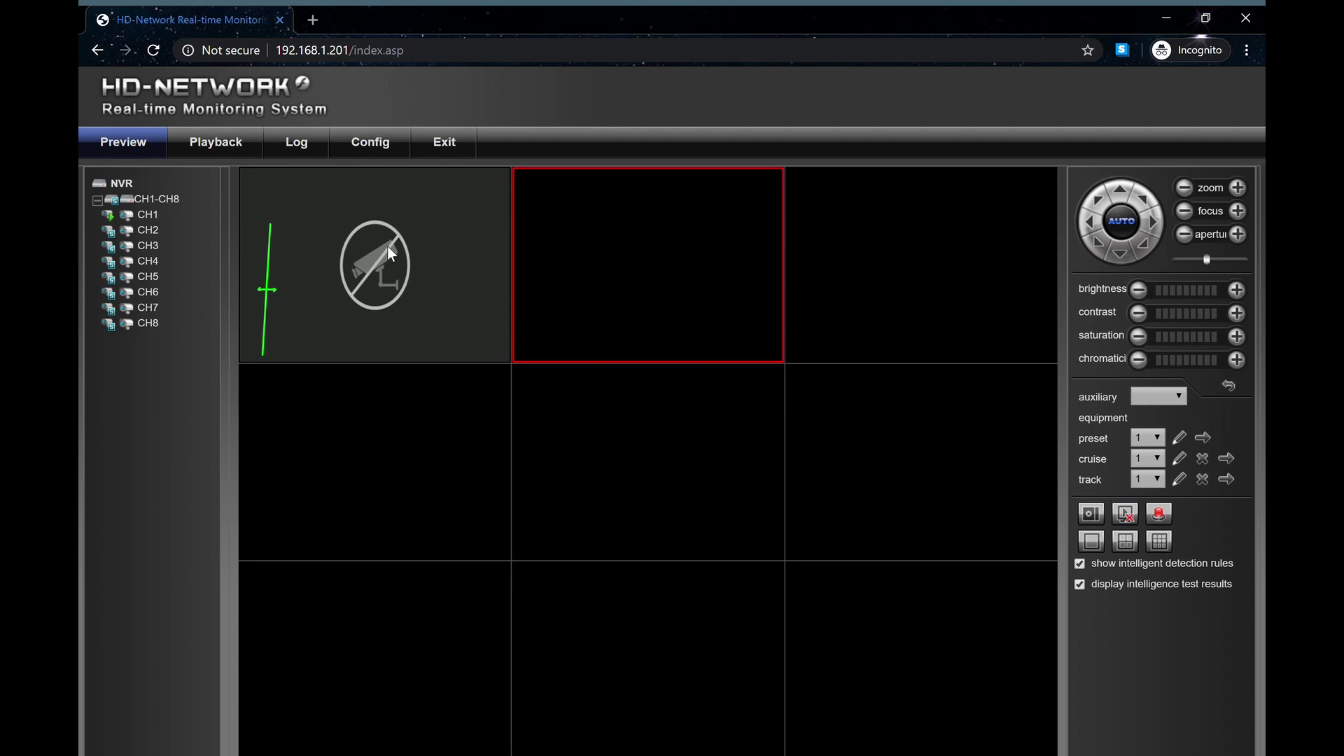
pyautogui.click(388, 246)
pyautogui.doubleClick(111, 214)
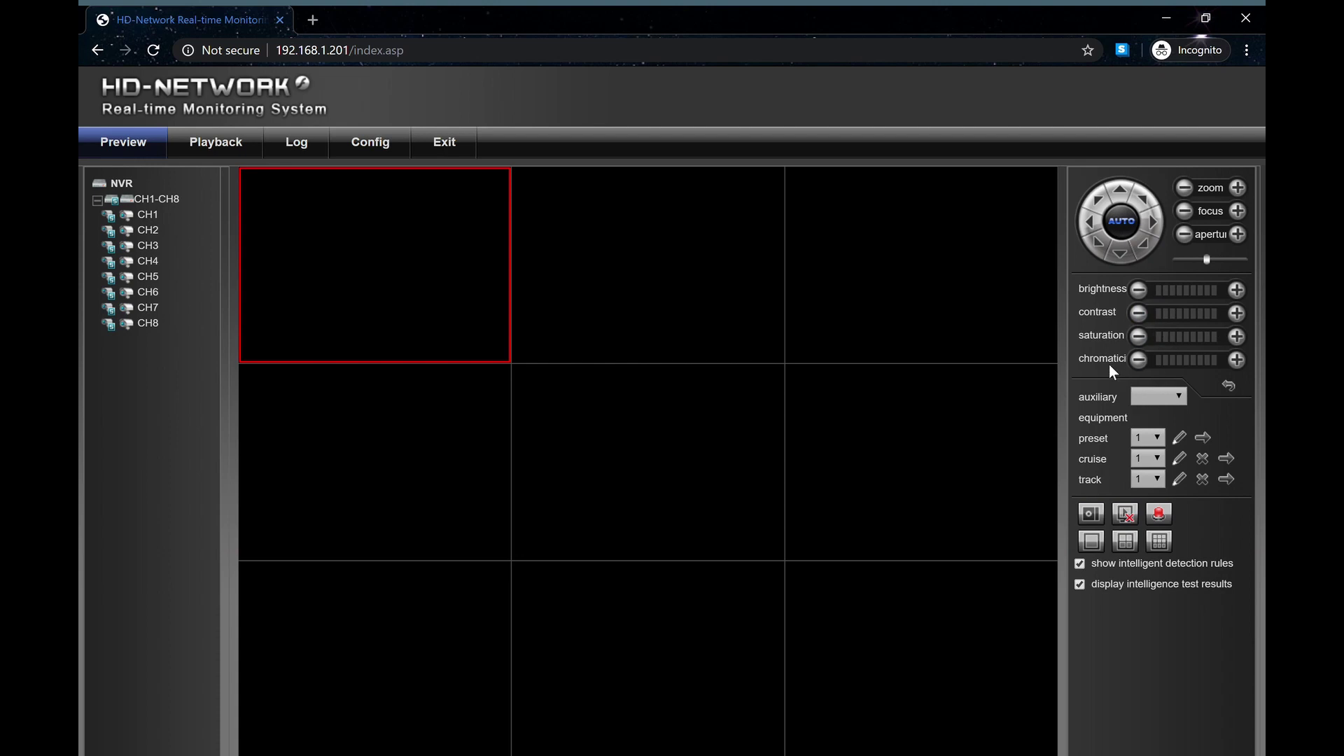
# Open the alarm information window, empty its list, and close it
pyautogui.click(1162, 516)
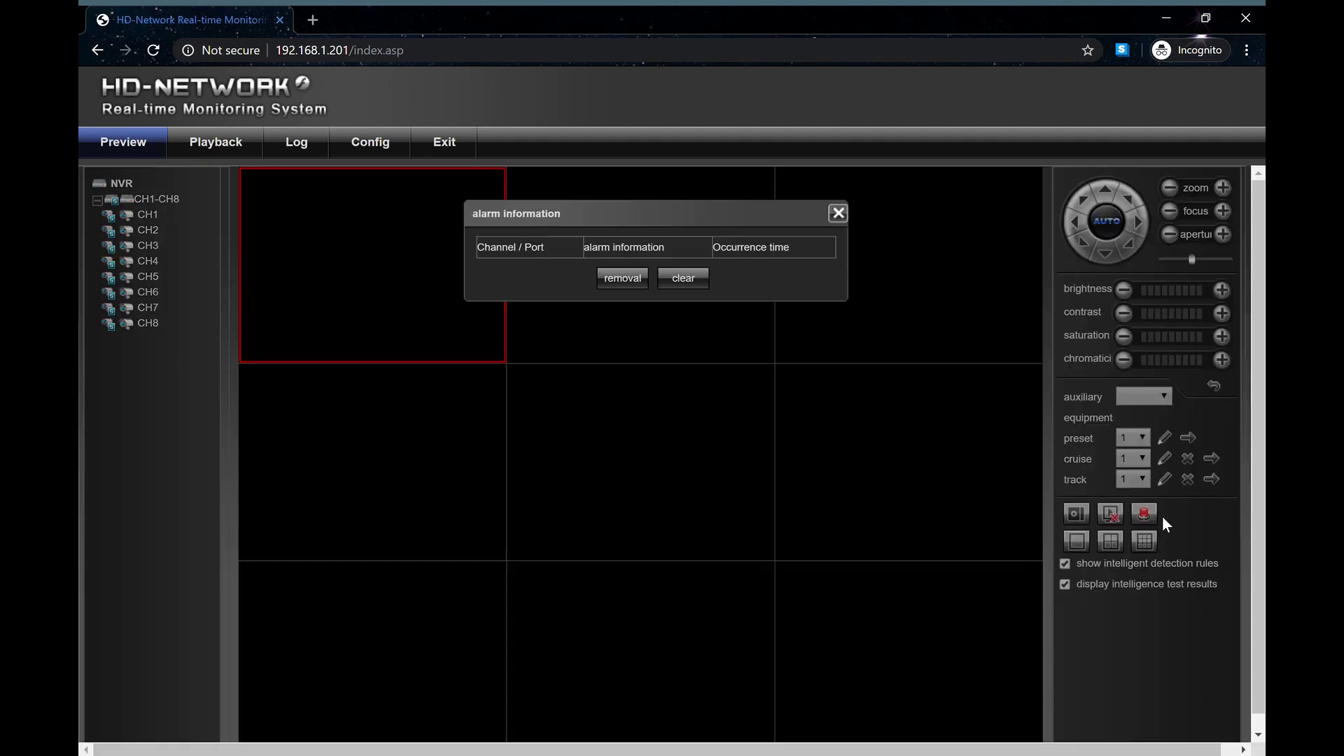
pyautogui.click(675, 280)
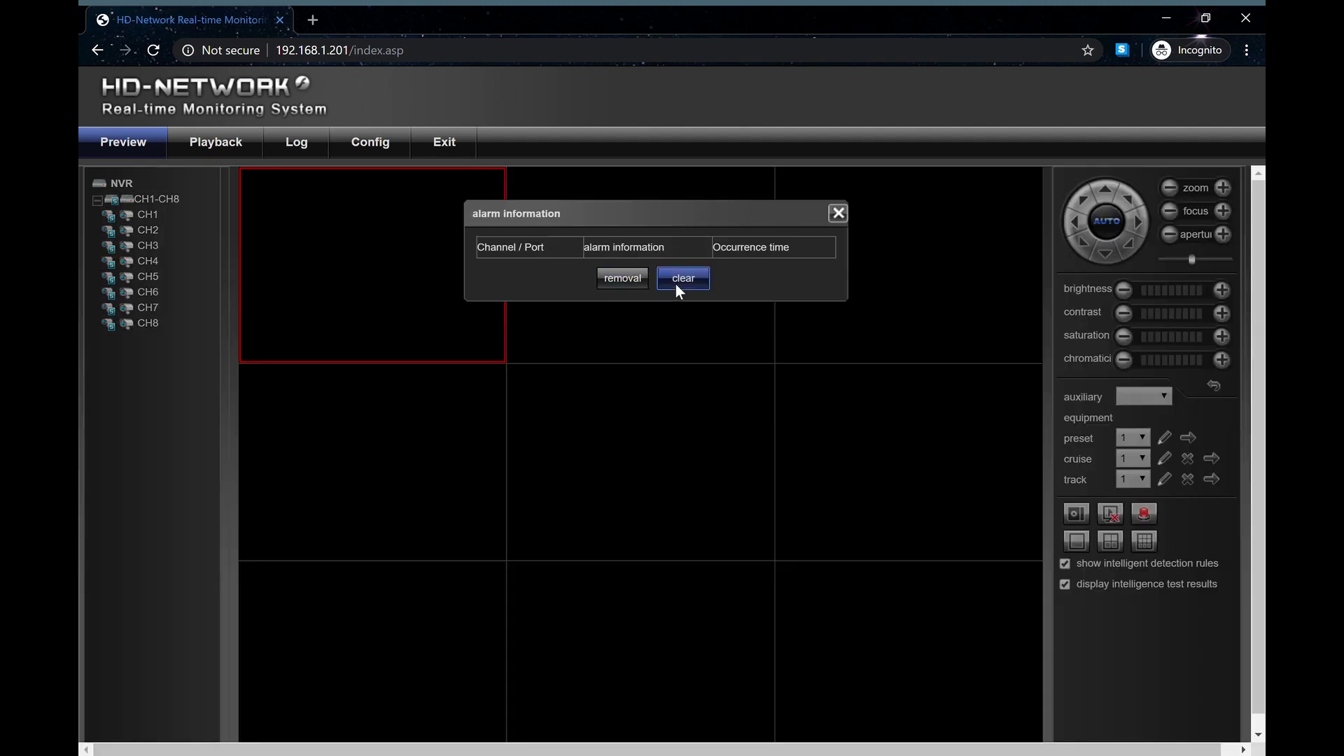
pyautogui.click(835, 214)
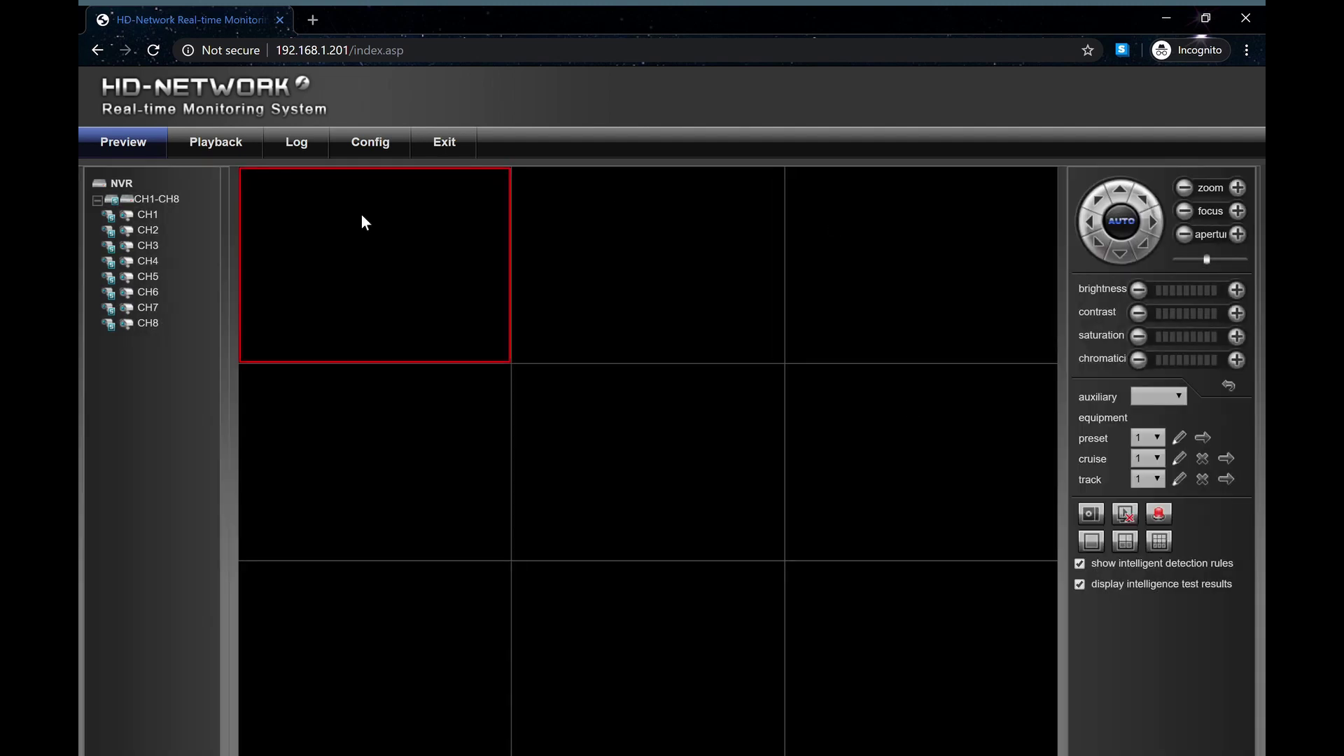
# Open Playback and select CH1 for the search, after briefly picking CH2
pyautogui.click(221, 147)
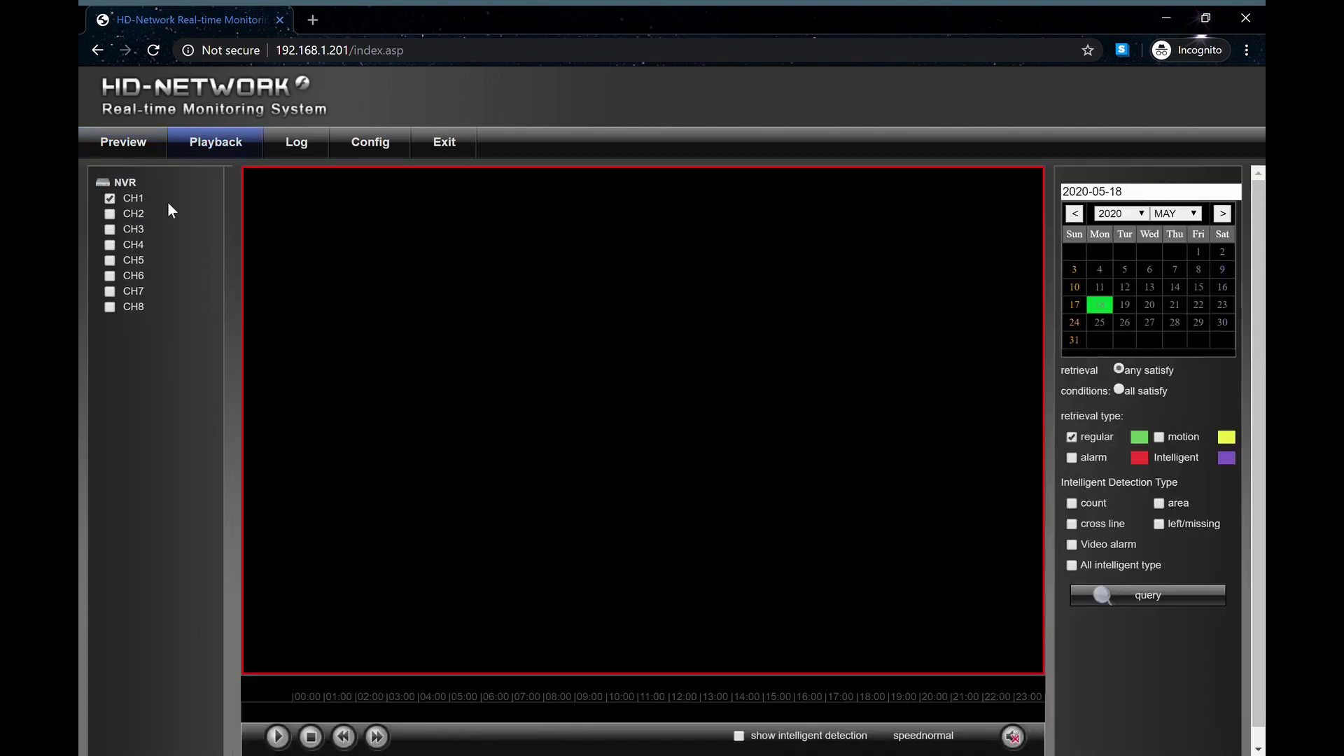
pyautogui.click(109, 214)
pyautogui.click(111, 200)
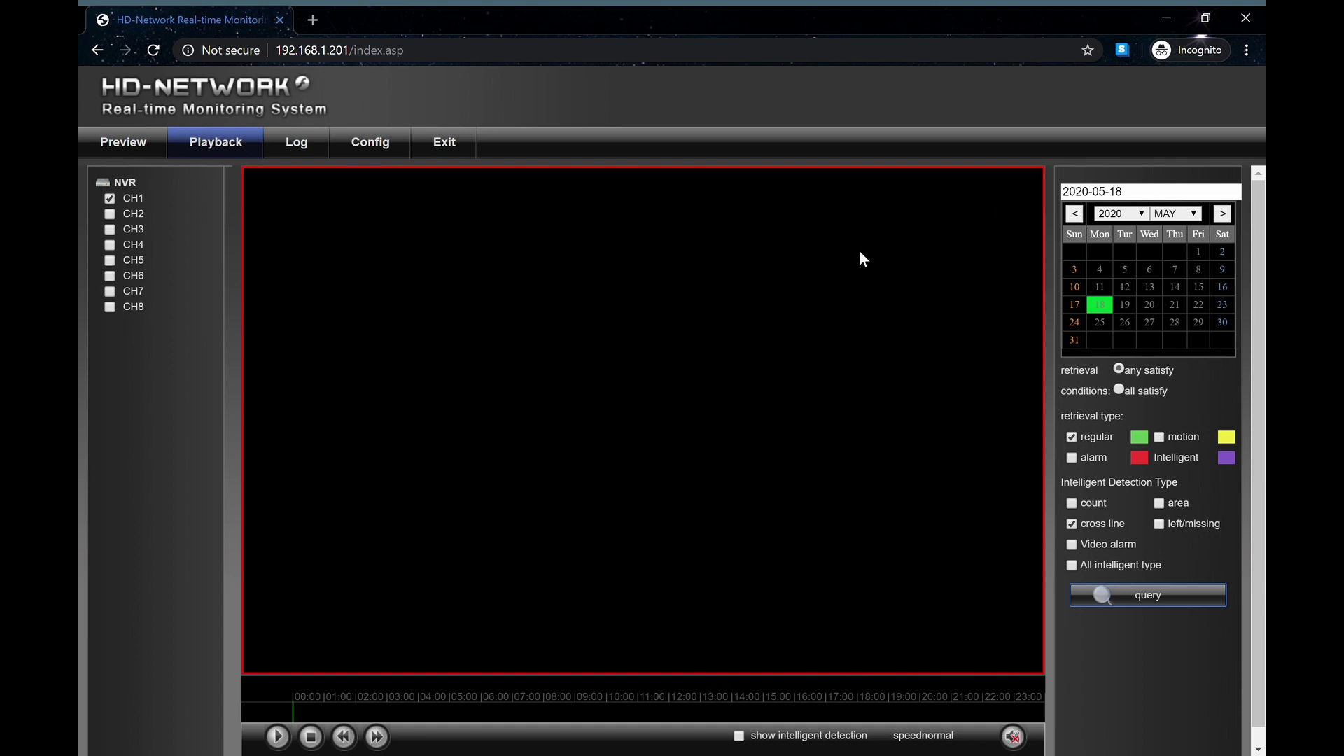
# Open the Log page, reloading the web interface first
pyautogui.click(298, 149)
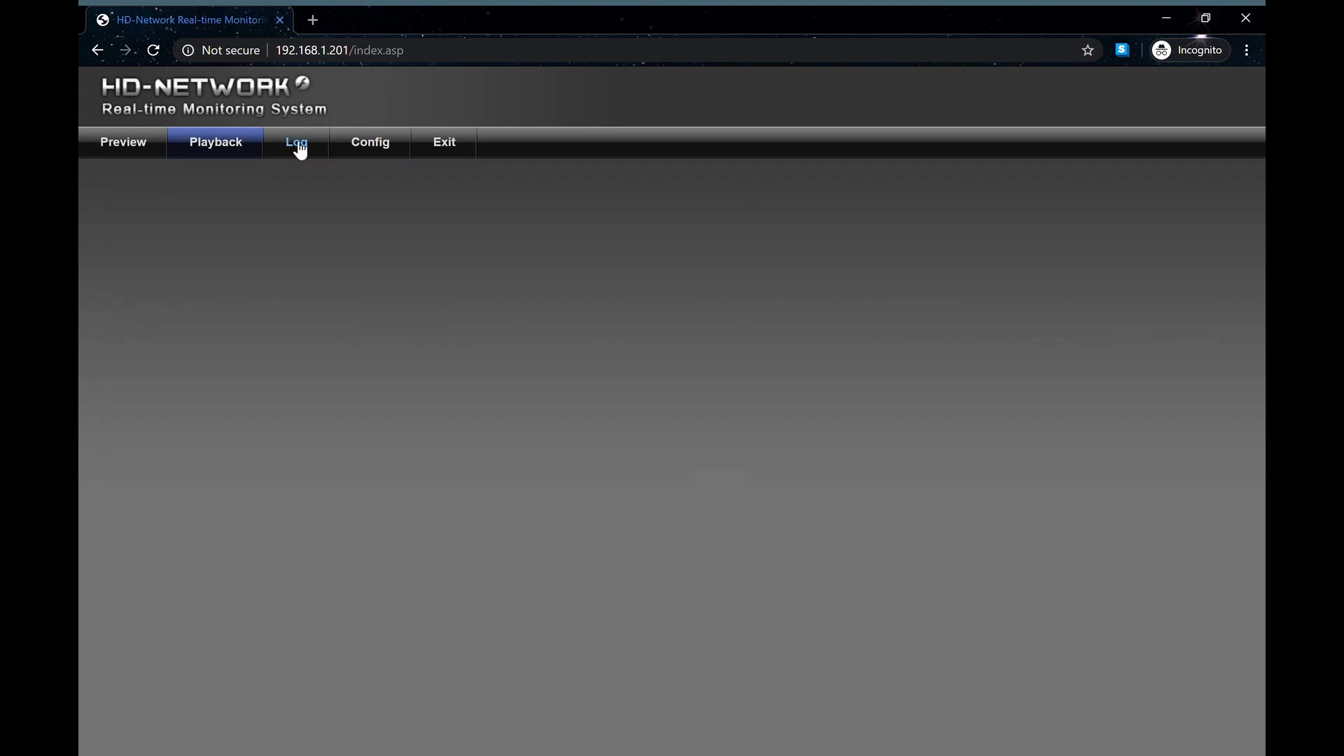
pyautogui.click(157, 51)
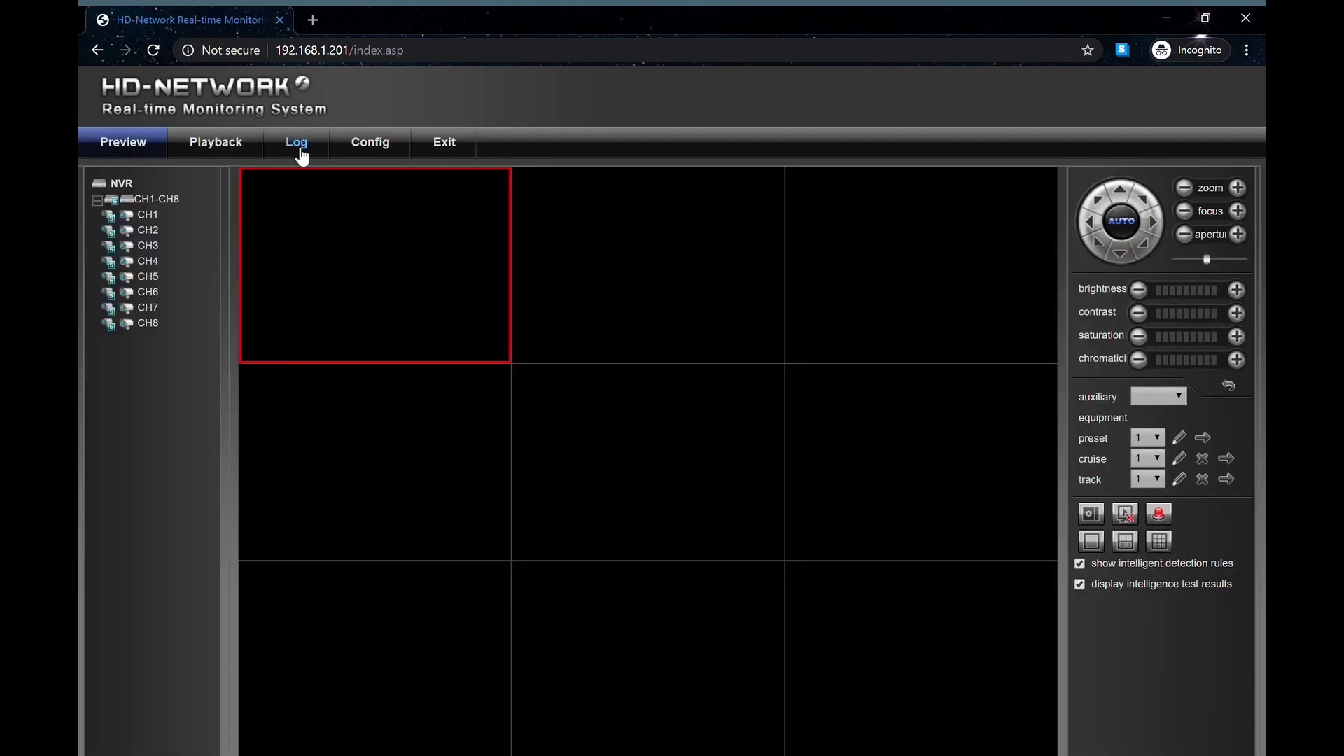
pyautogui.click(302, 150)
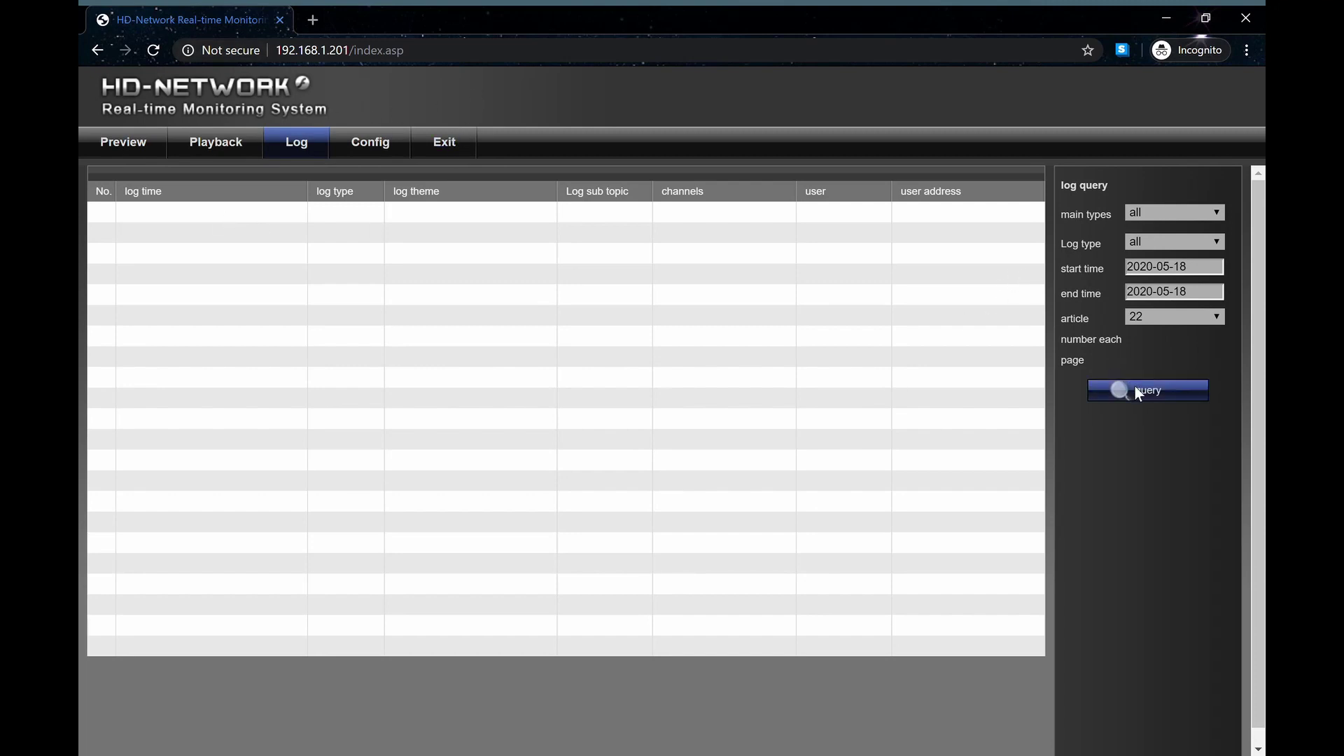
# Query logs with main type alarm and log type motion detection; dismiss the no-record alert
pyautogui.click(1163, 213)
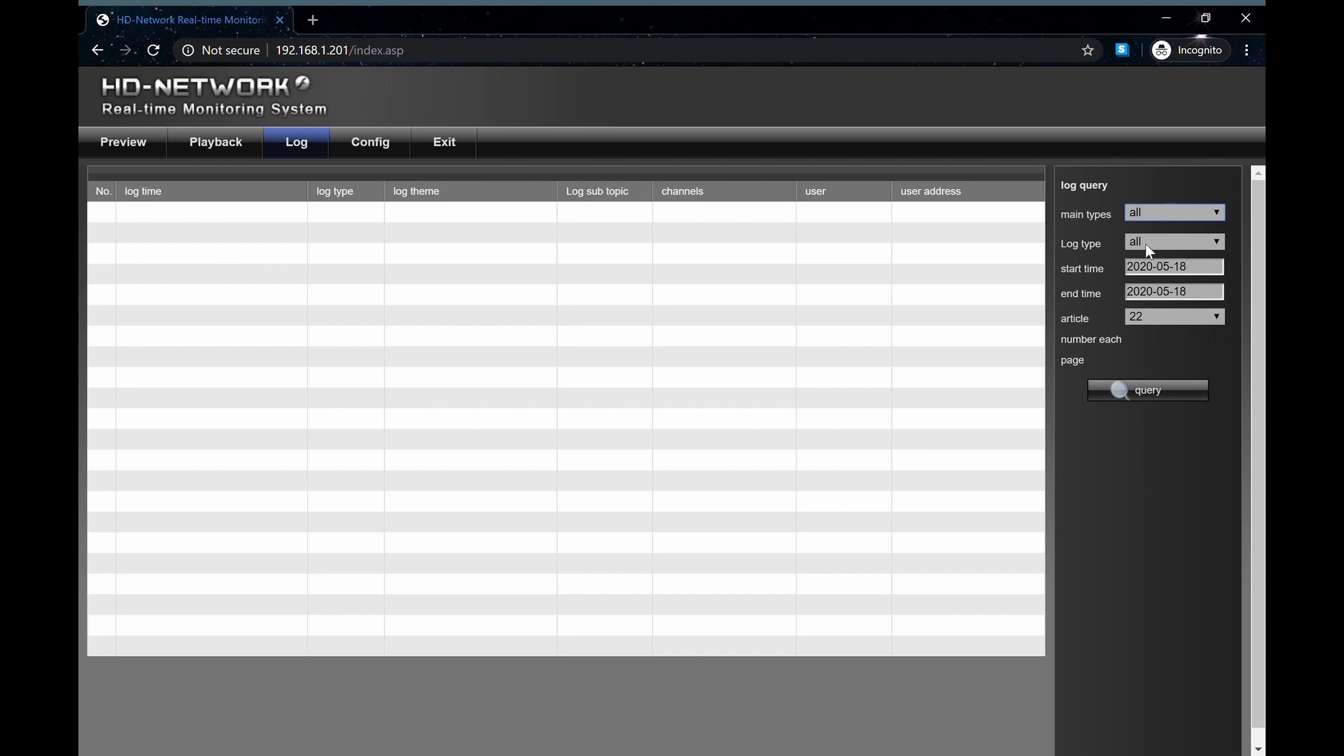
pyautogui.click(1145, 243)
pyautogui.click(1154, 212)
pyautogui.click(1169, 269)
pyautogui.click(1156, 243)
pyautogui.click(1116, 321)
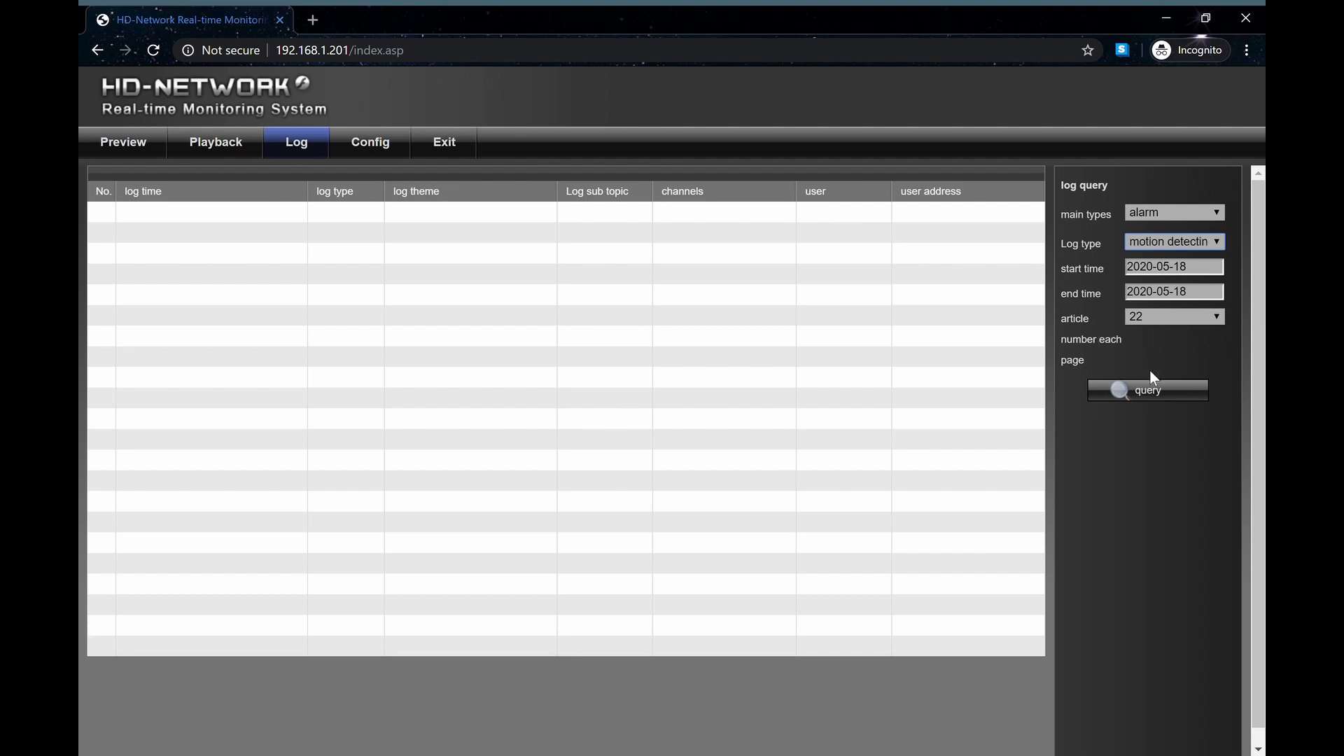
pyautogui.click(1178, 318)
pyautogui.click(1156, 389)
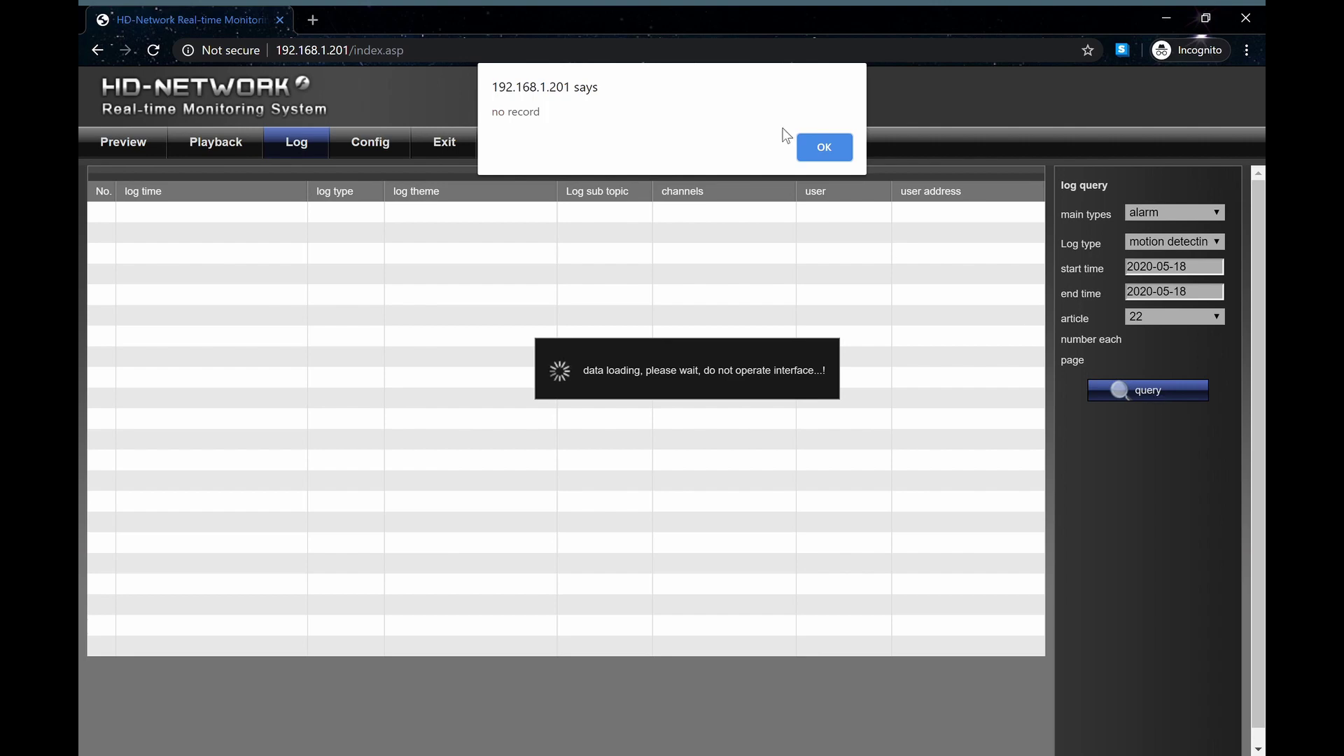
pyautogui.click(825, 148)
# Go via Config, Time Setting, Channel Parameters and Display Setting to LAN Search's CH1–CH4 camera list
pyautogui.click(378, 151)
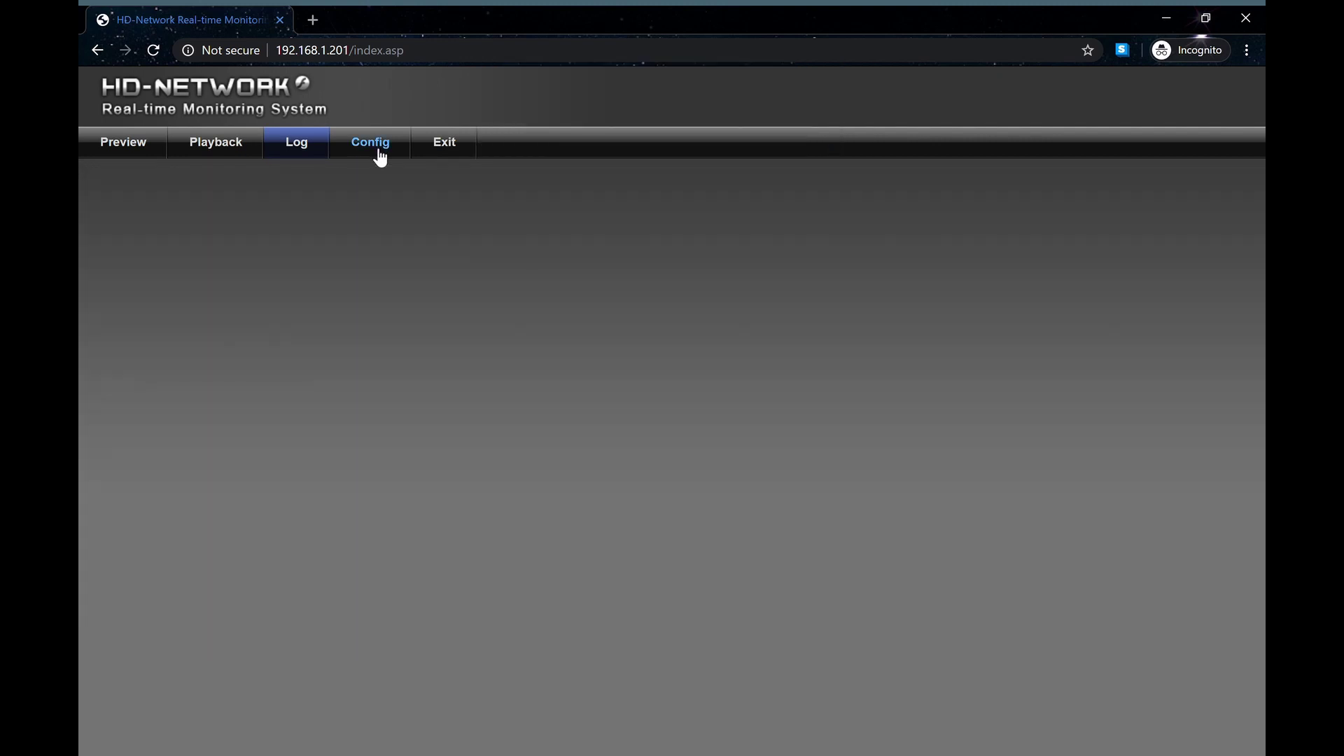
pyautogui.click(156, 56)
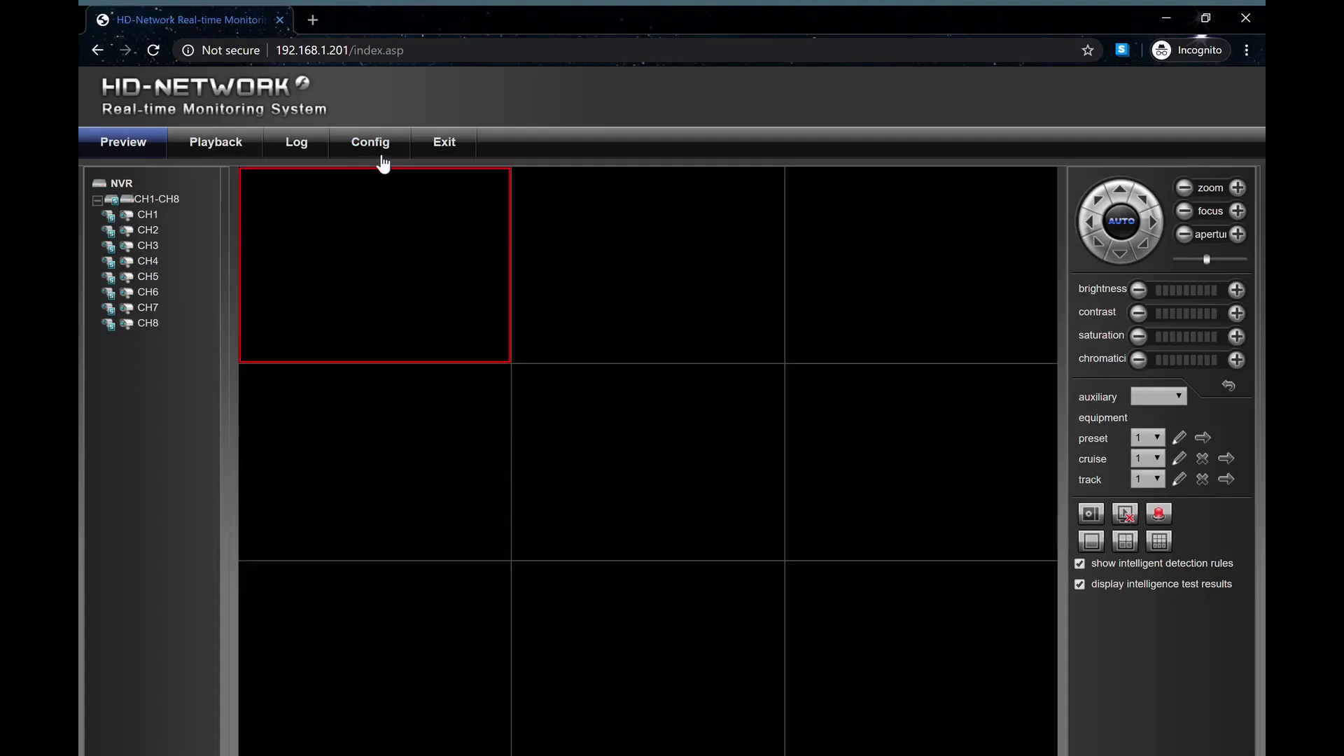
pyautogui.click(380, 143)
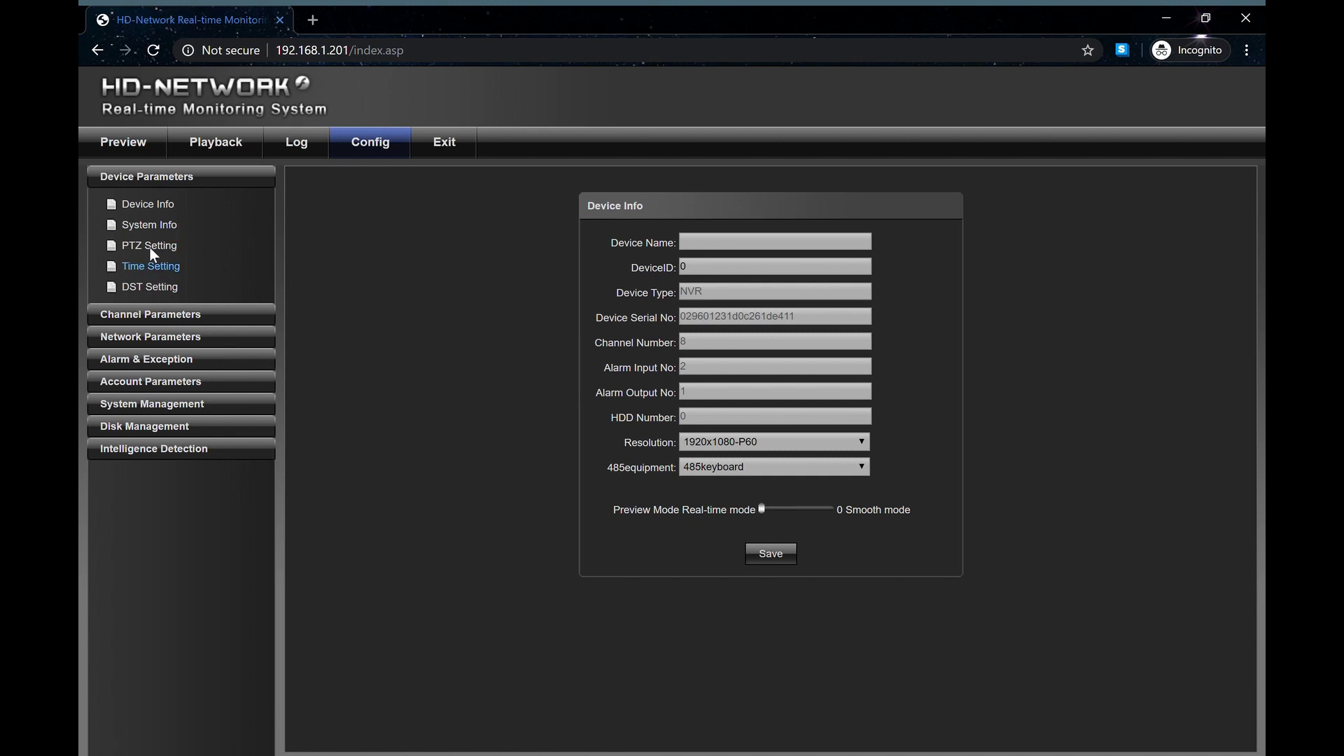
pyautogui.click(150, 268)
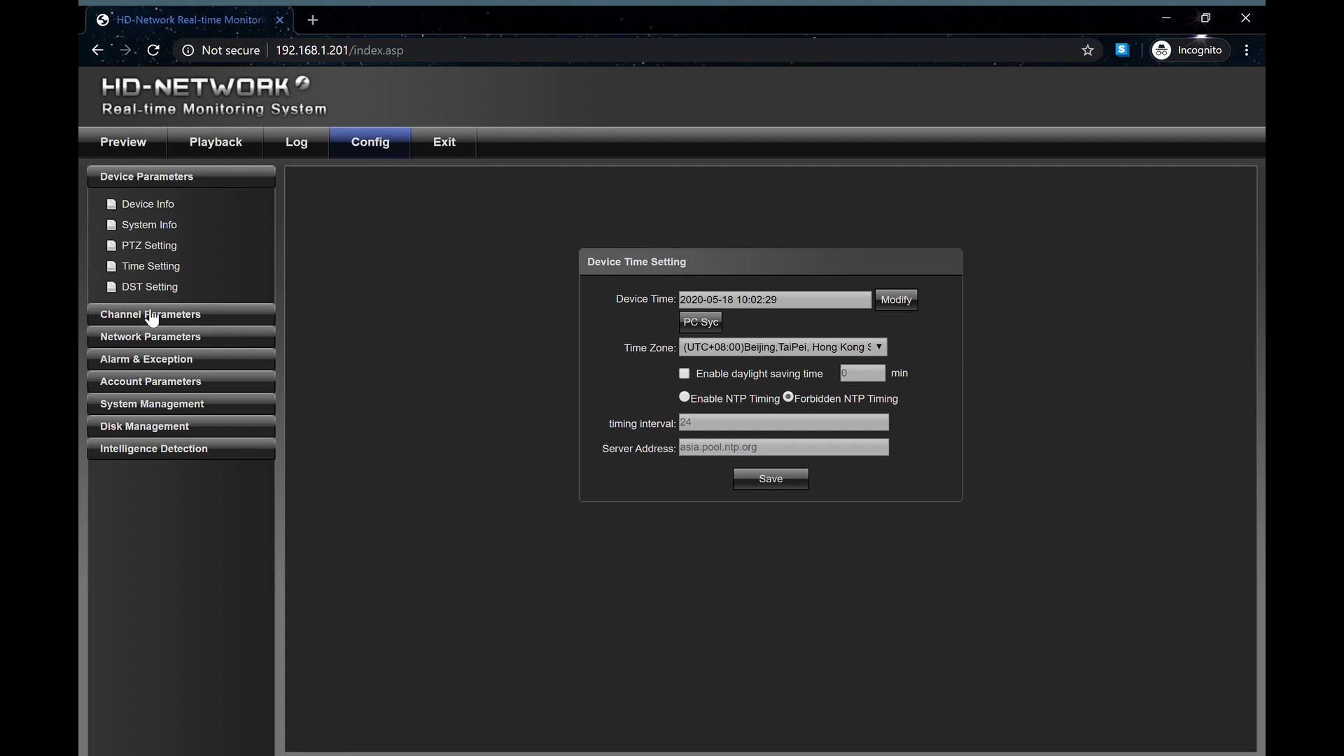
pyautogui.click(148, 315)
pyautogui.click(155, 226)
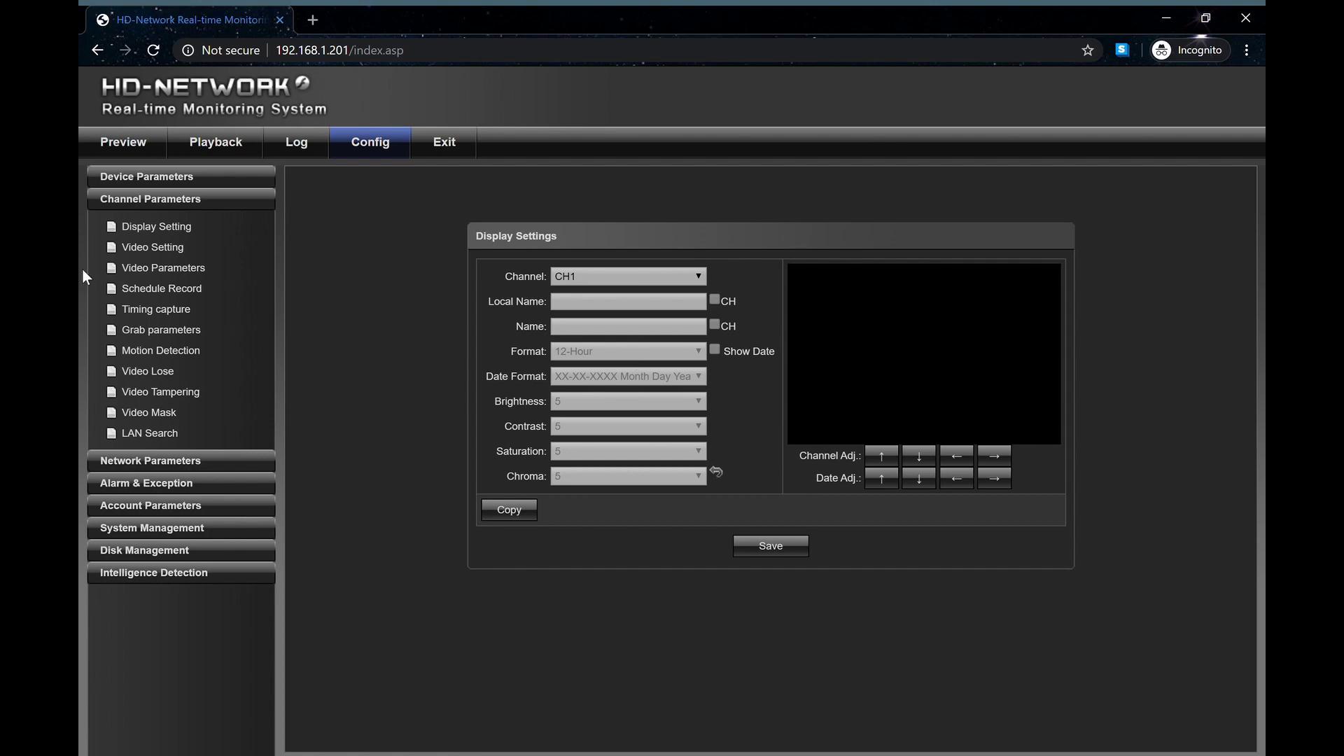
pyautogui.click(148, 434)
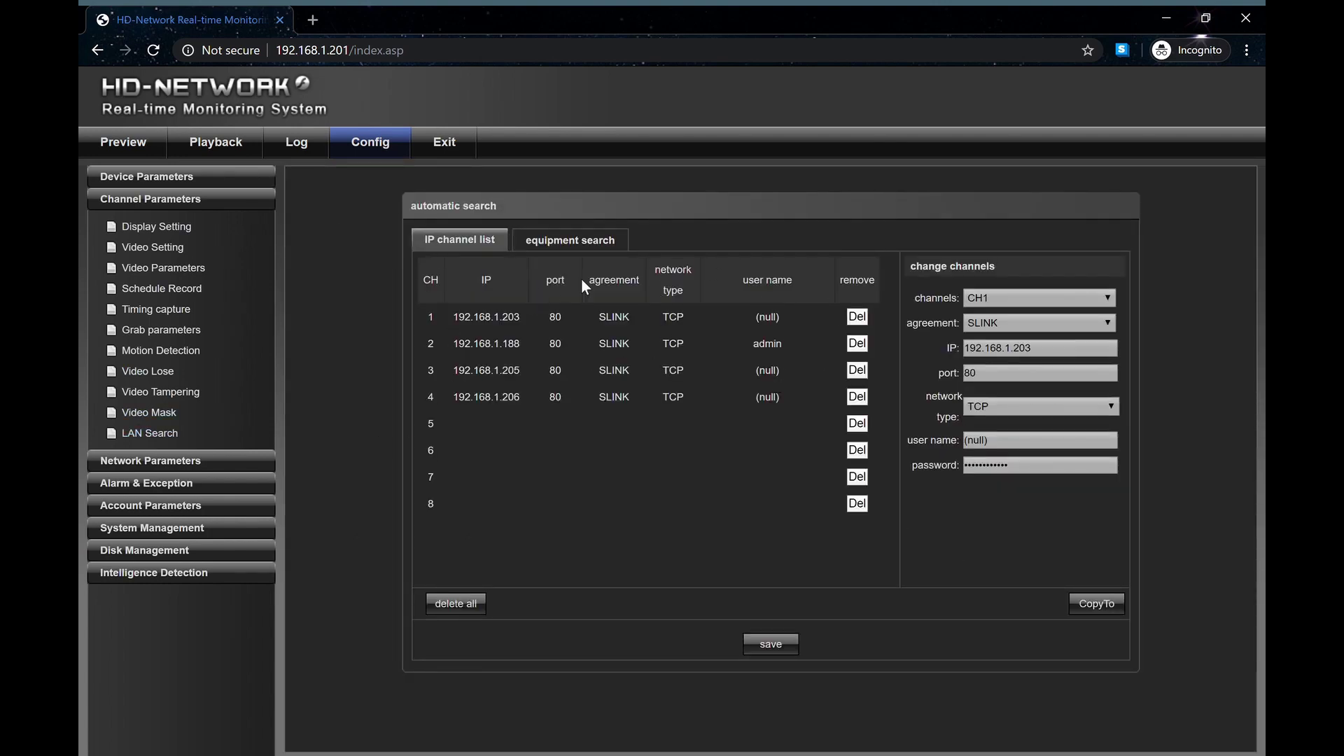
# Delete the camera entries on IP channels 1–4 and list the devices found by equipment search
pyautogui.click(856, 317)
pyautogui.click(857, 343)
pyautogui.click(857, 371)
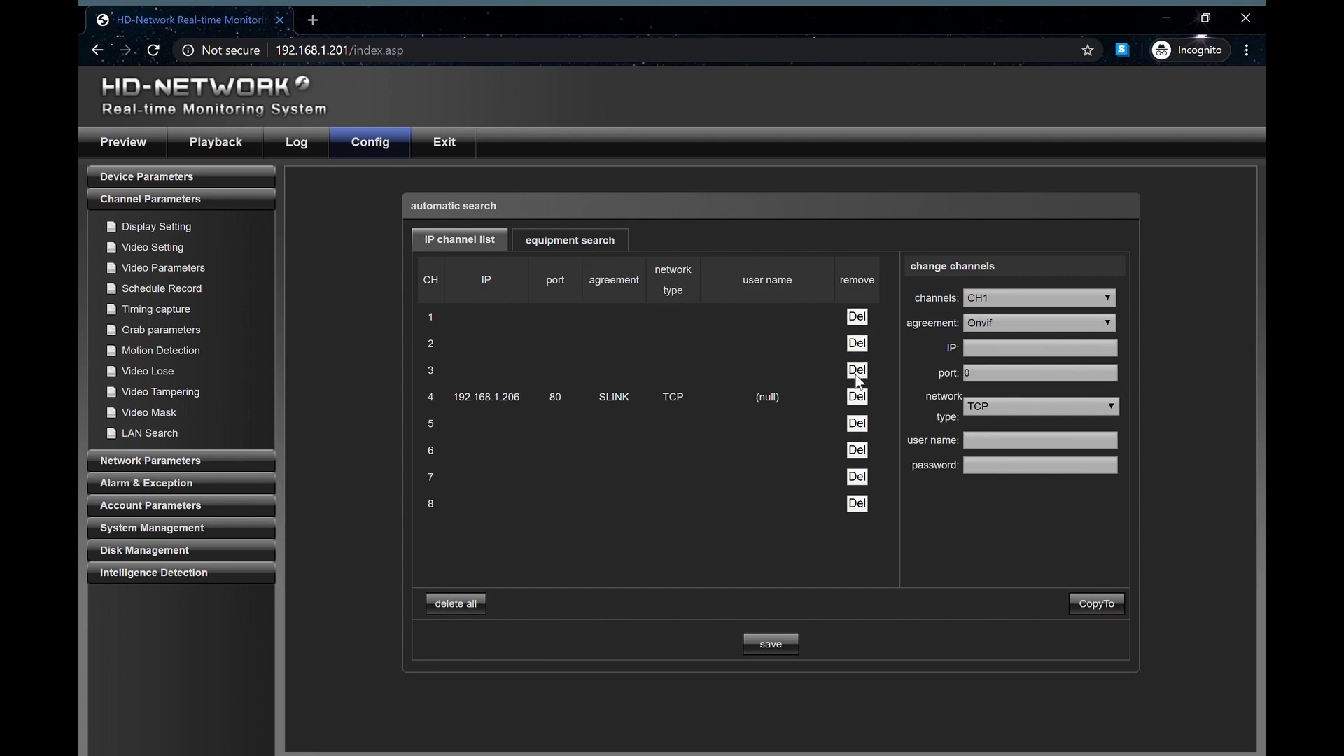
pyautogui.click(857, 397)
pyautogui.click(565, 242)
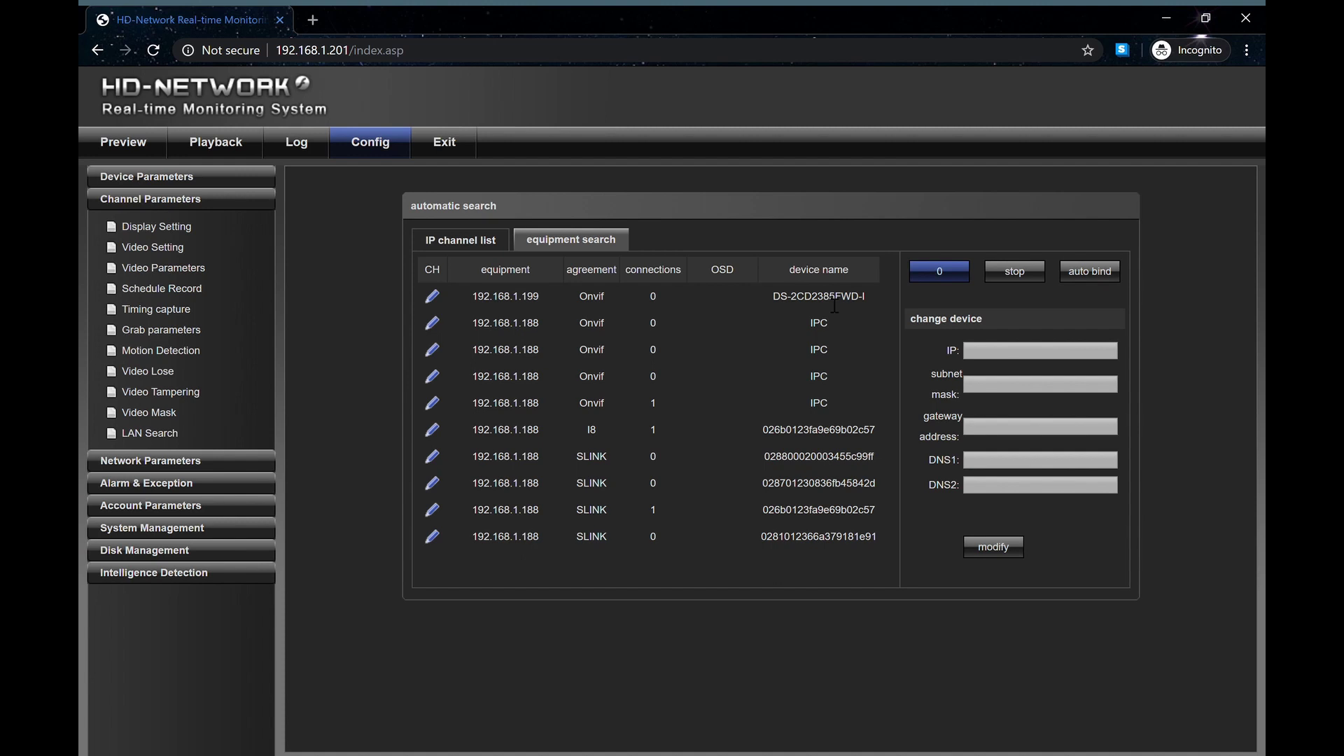
# Dismiss the completion message and confirm the IP channel list is now empty
pyautogui.click(837, 152)
pyautogui.click(474, 243)
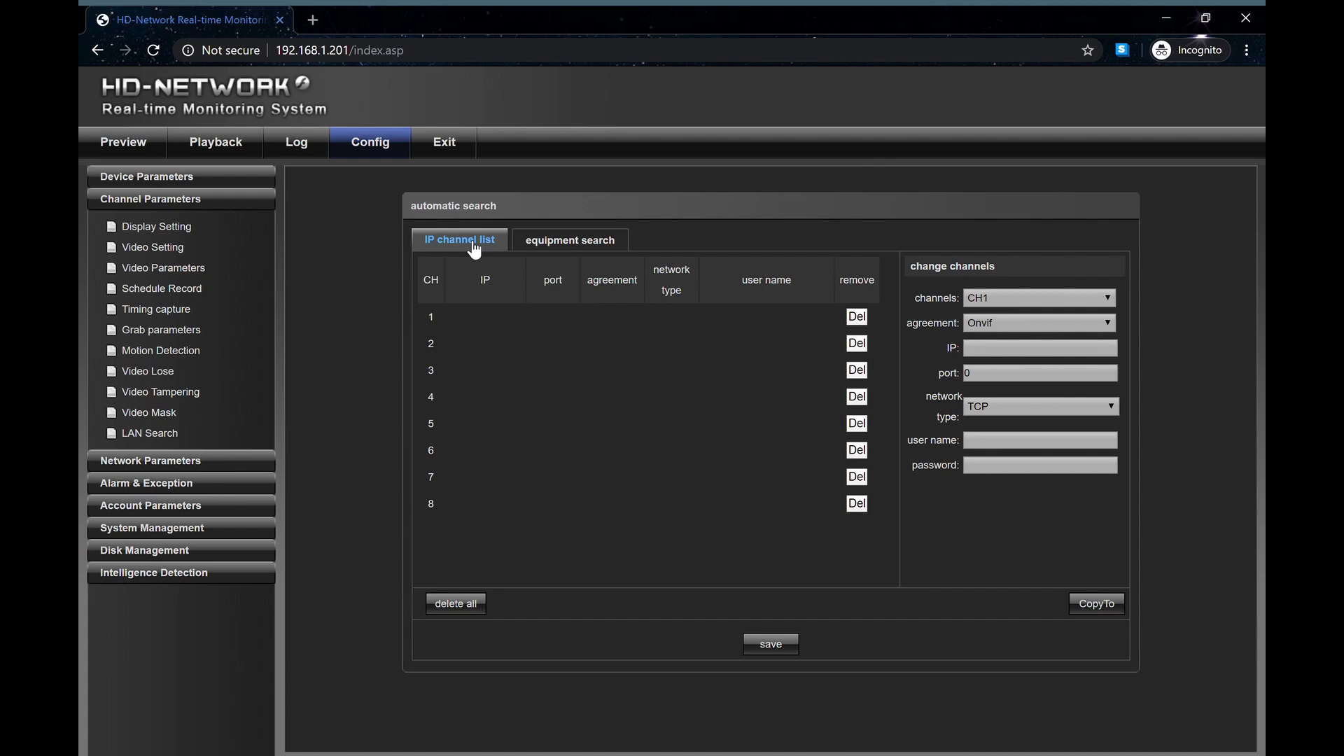
pyautogui.click(560, 246)
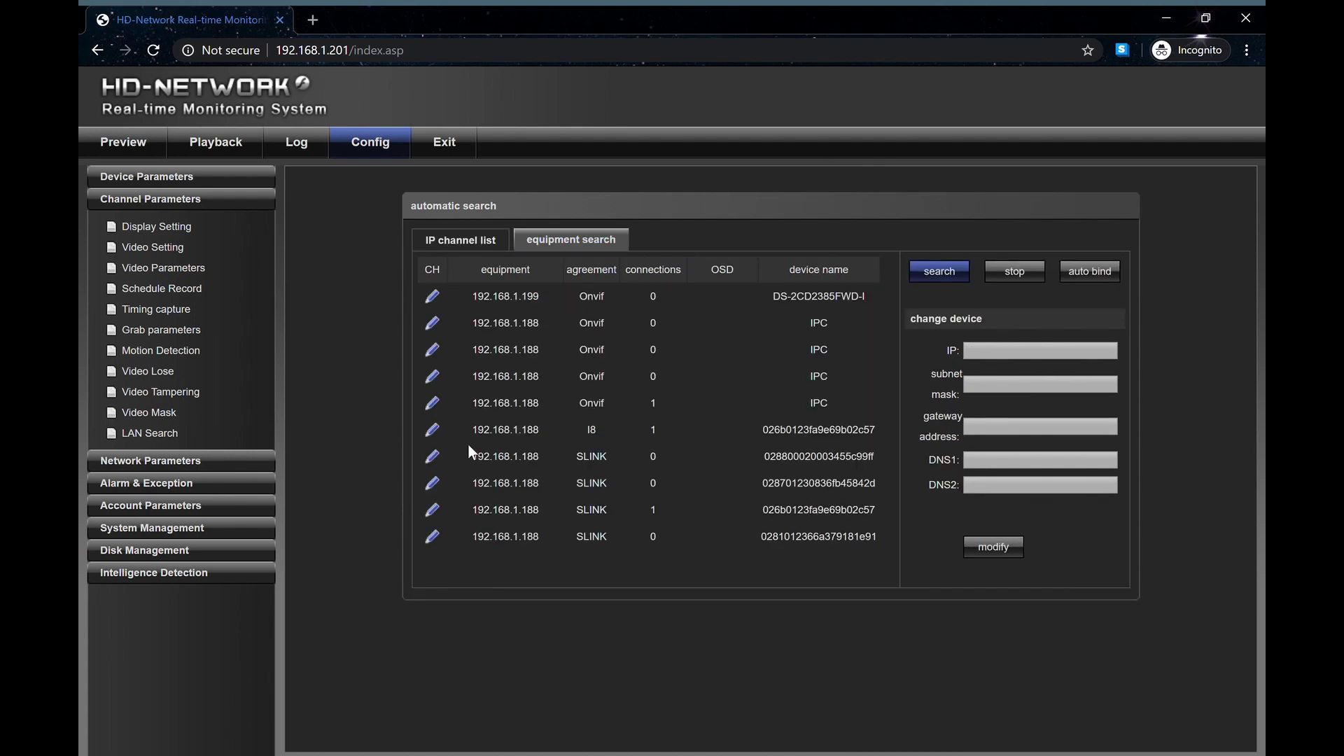
# Assign channel 1 to the SLINK devices, auto-bind cameras (192.168.1.199 to channel 2), then exit
pyautogui.click(432, 457)
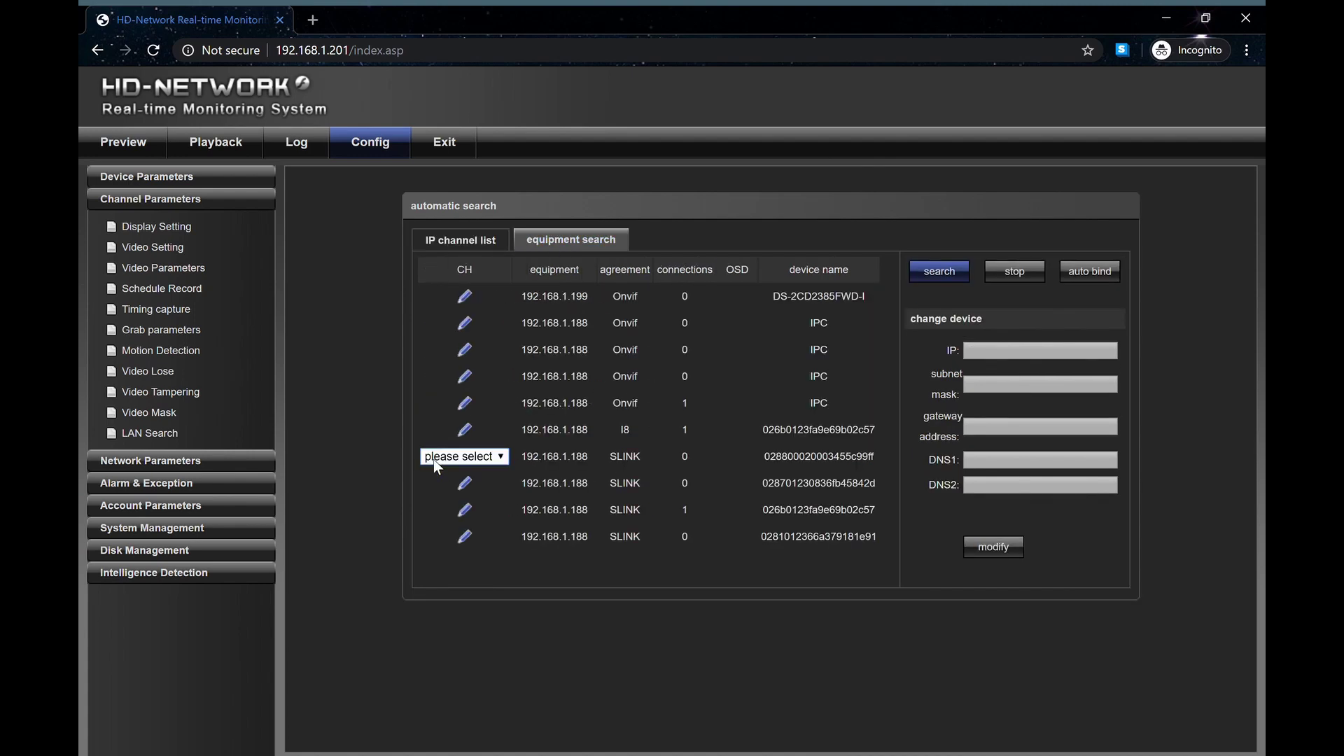
pyautogui.click(434, 502)
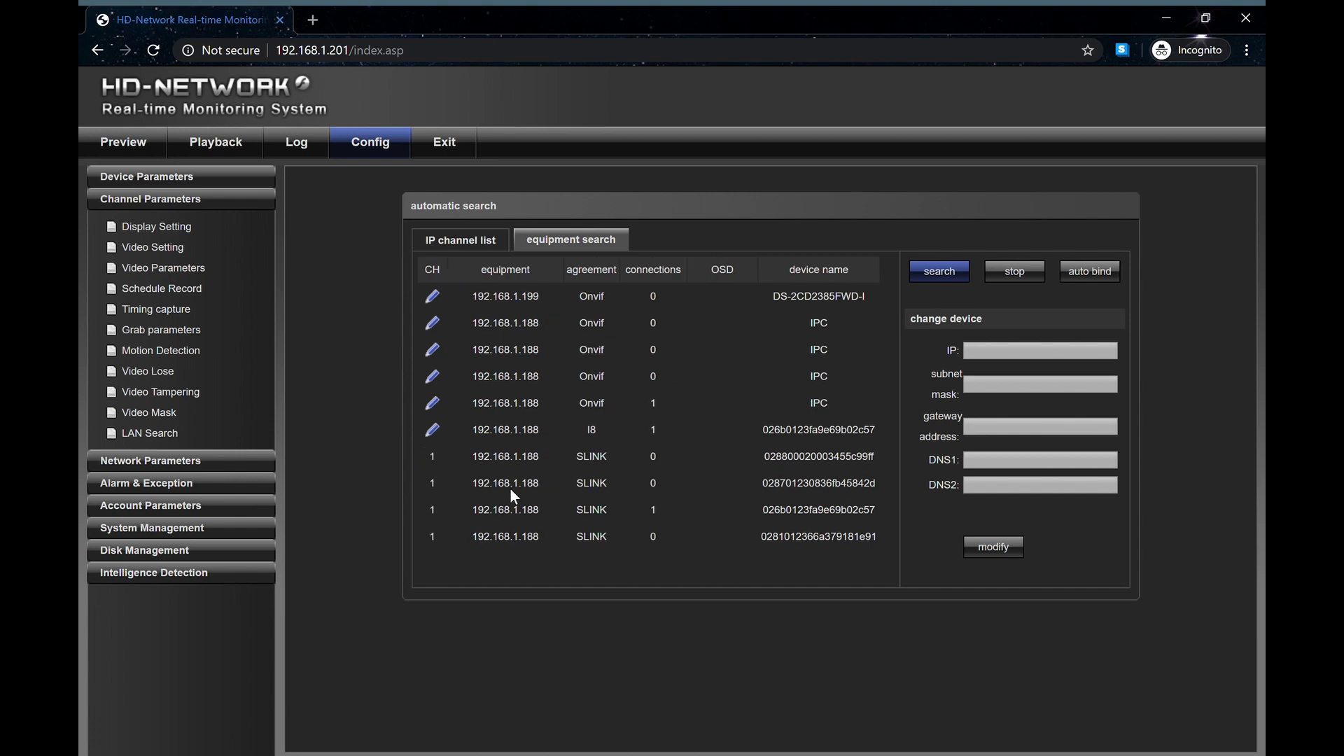
pyautogui.click(442, 467)
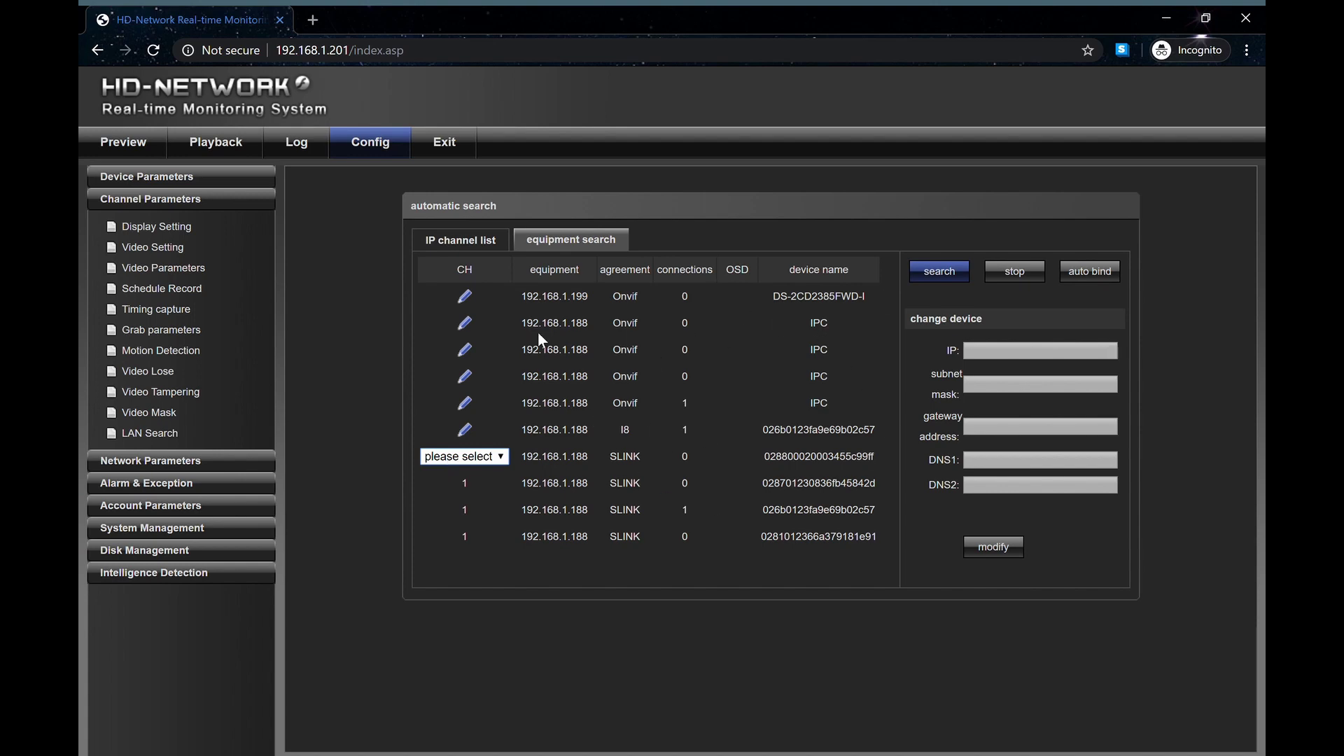
pyautogui.click(1087, 275)
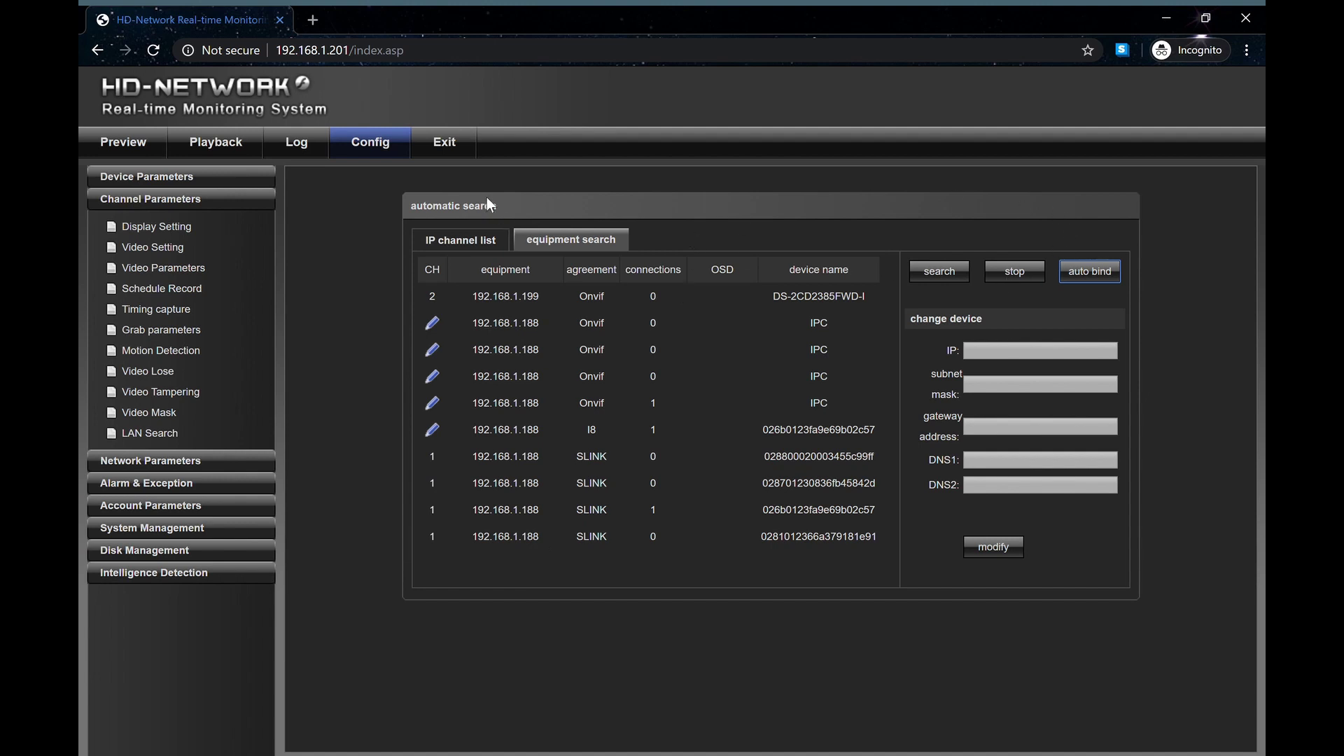
pyautogui.click(455, 145)
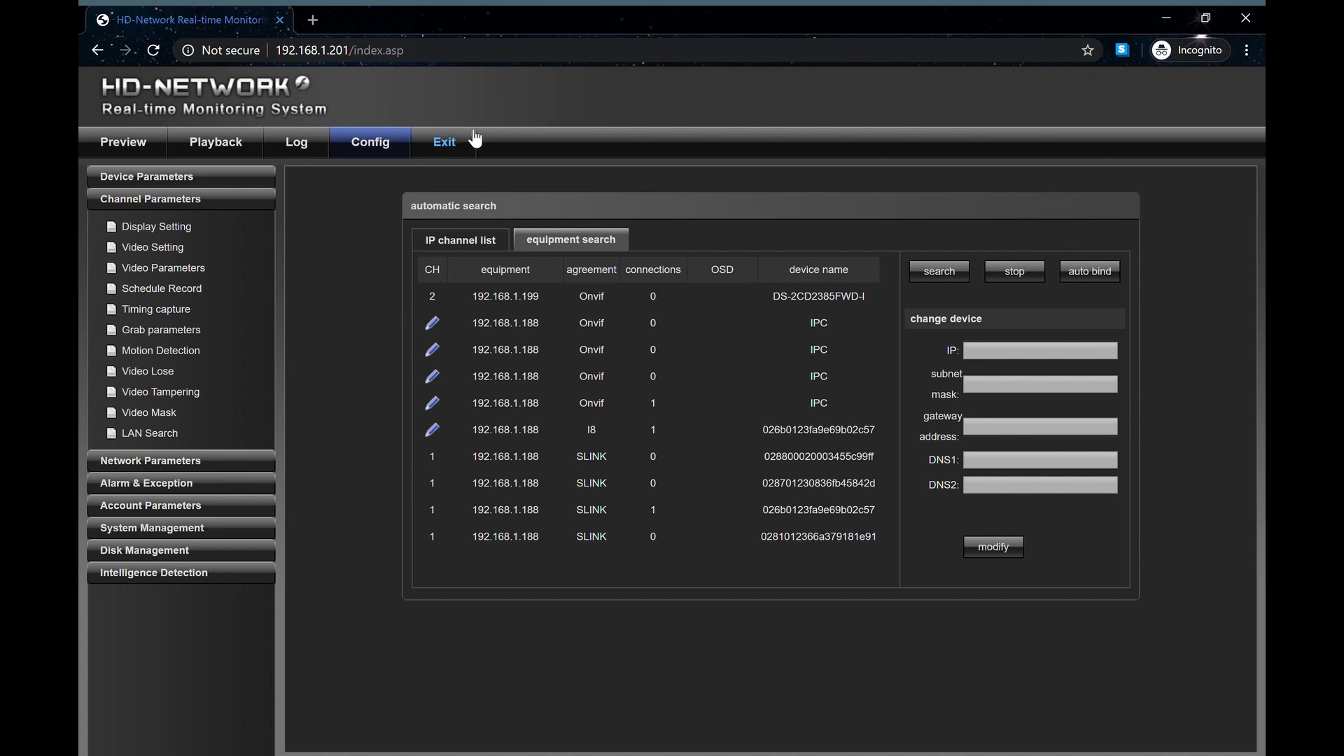